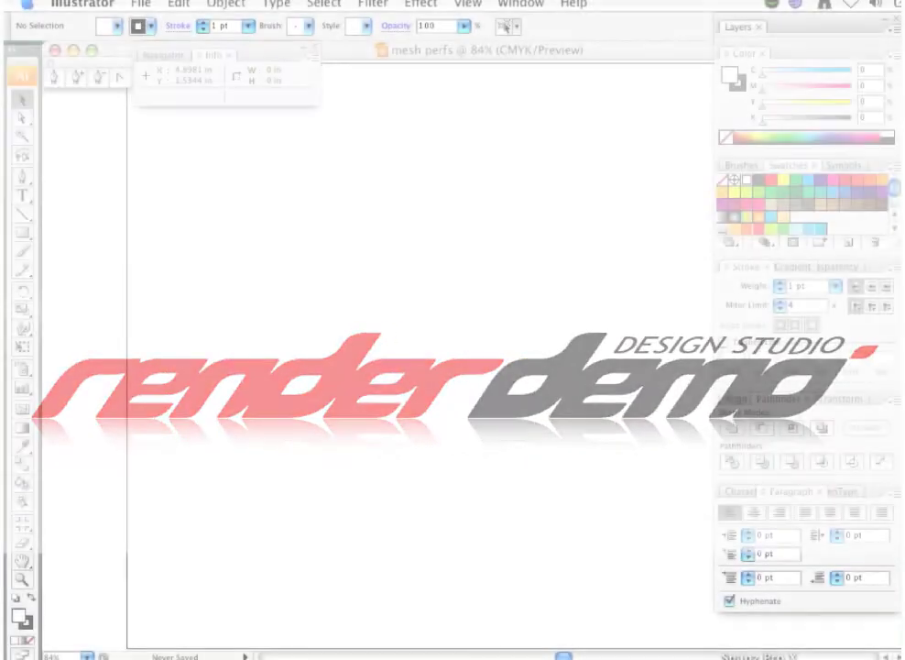
Step: Pick the Rectangle tool in the Tools panel
key(XF86AudioRaiseVolume)
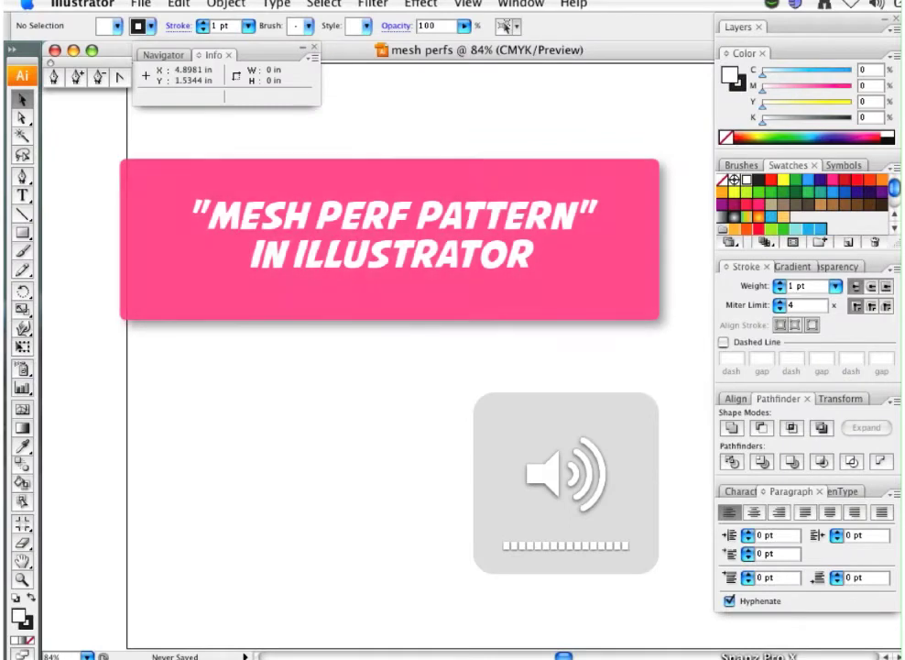
click(22, 232)
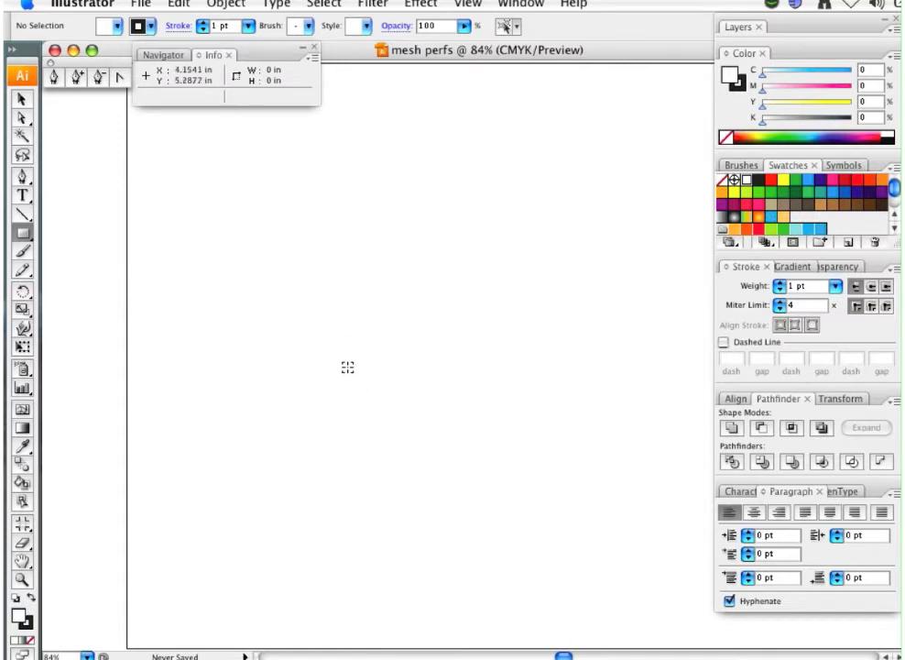
Step: Draw a 1.9841-inch square near the artboard centre, fill it red and set its stroke to None
drag(352, 365, 394, 418)
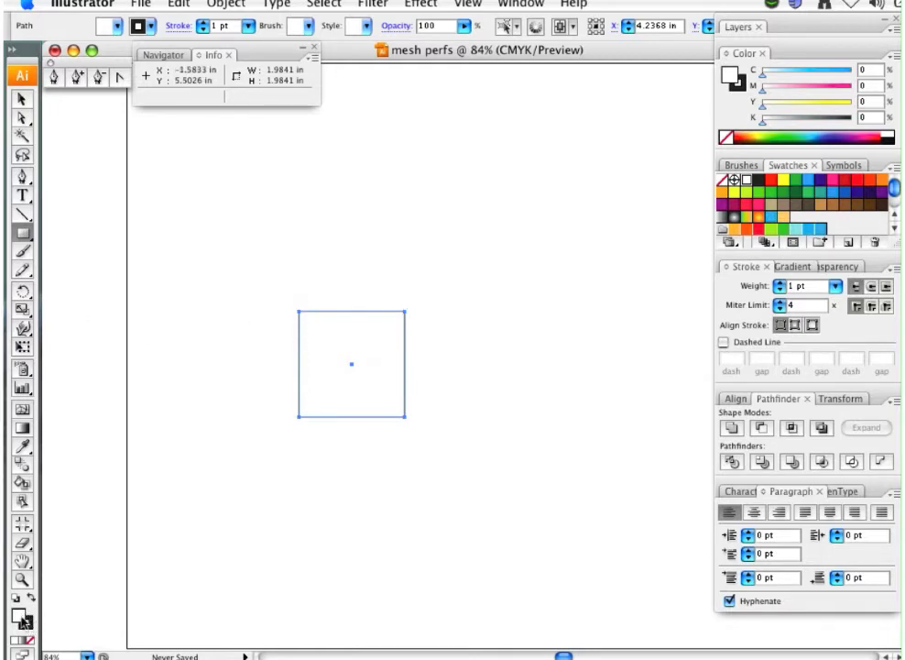
click(769, 182)
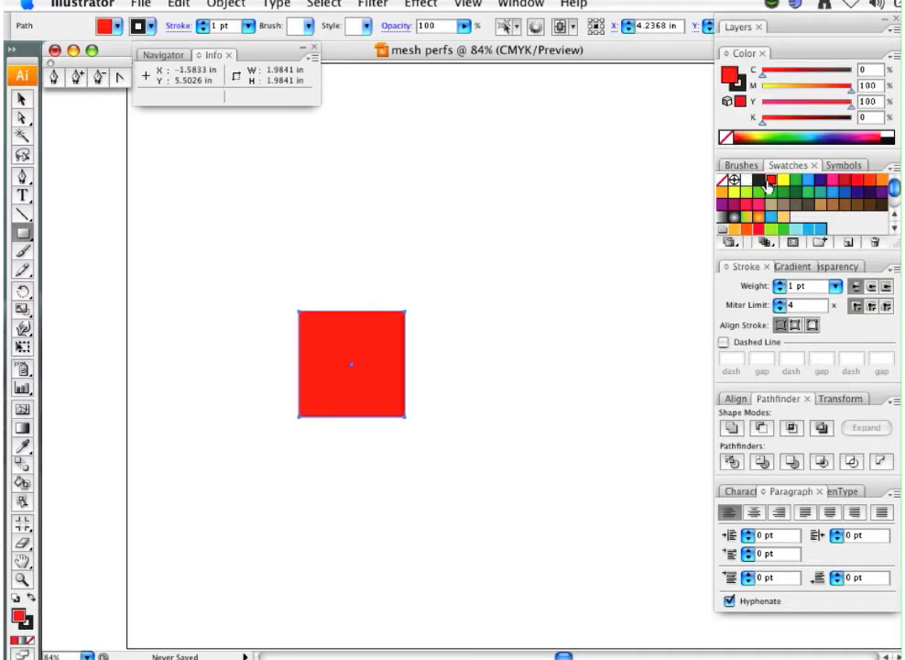
click(26, 626)
click(28, 639)
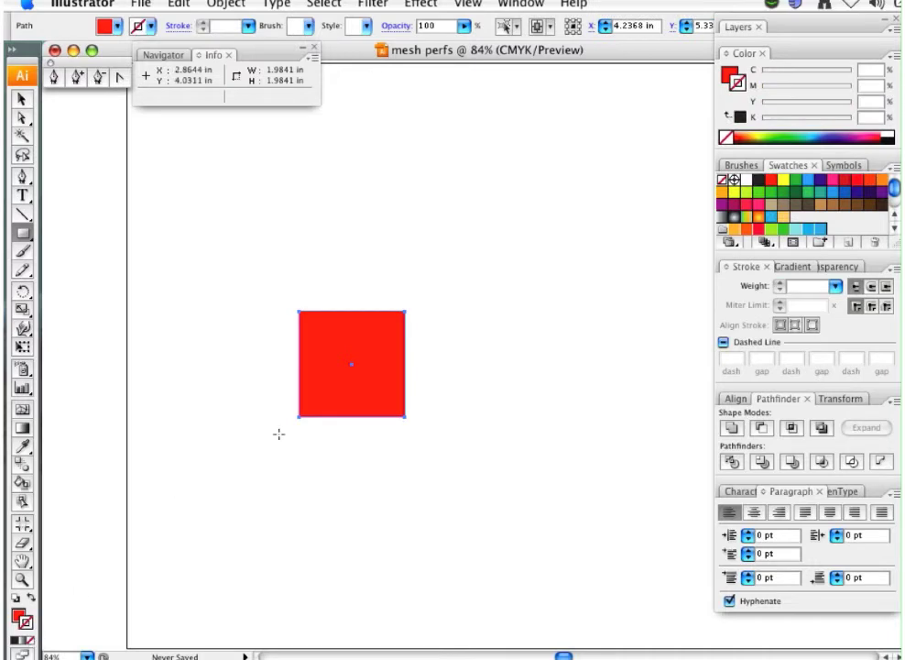
drag(22, 232, 71, 275)
Step: Zoom in on the red square and draw a small 0.3172-inch circle just above it
key(ctrl+space)
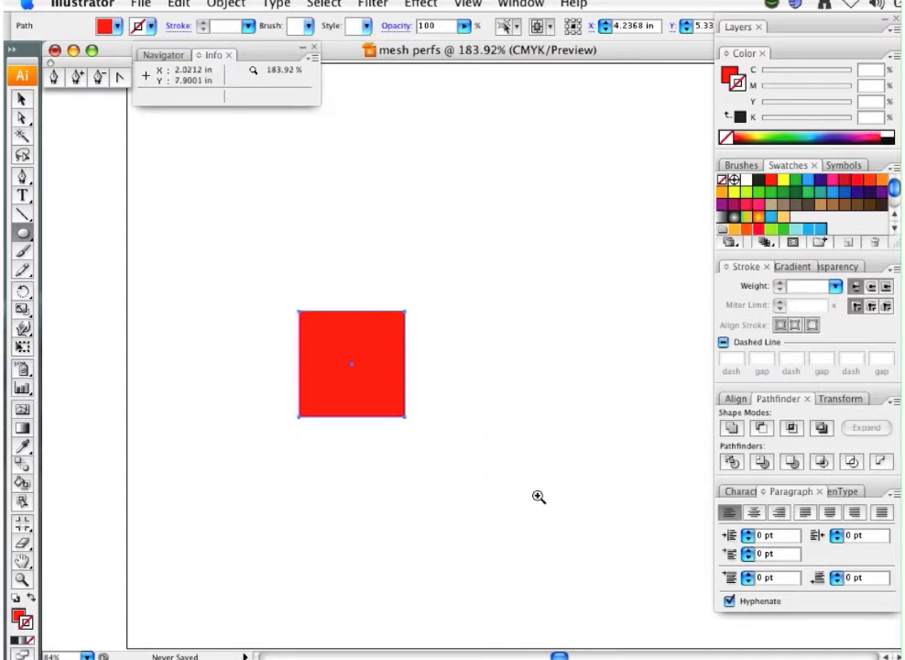
drag(238, 234, 535, 484)
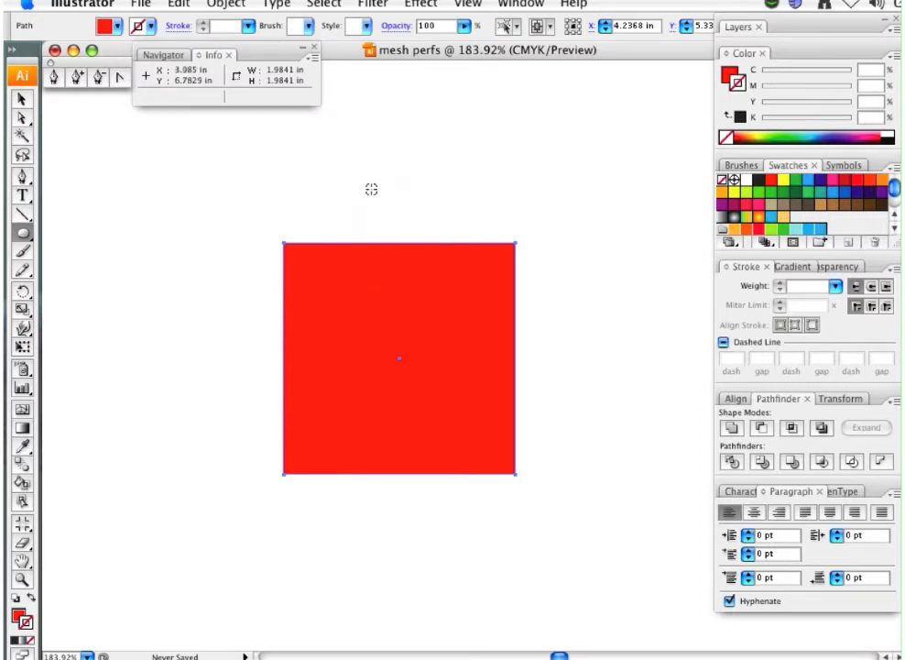
drag(372, 189, 381, 209)
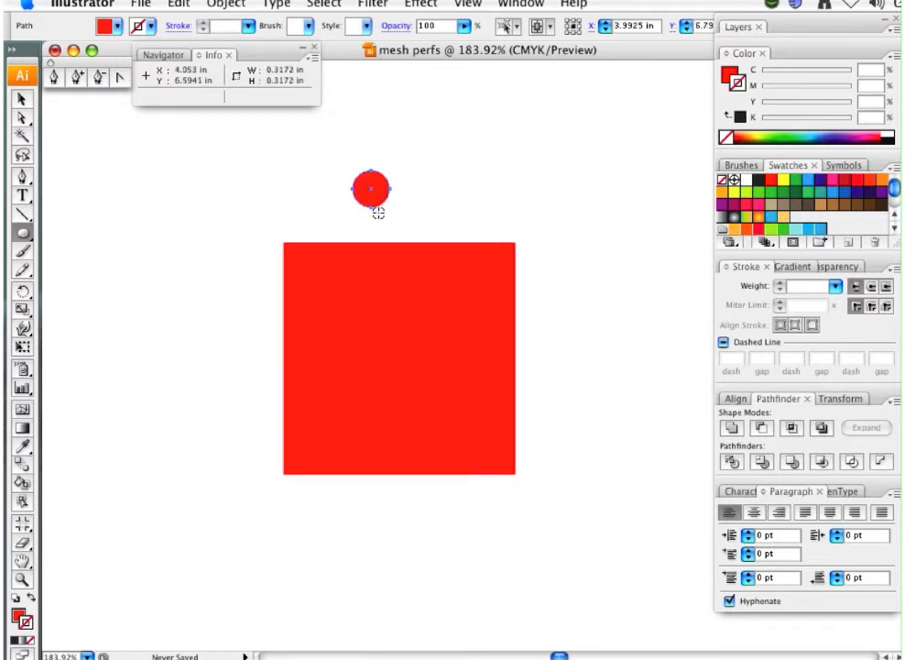
click(18, 615)
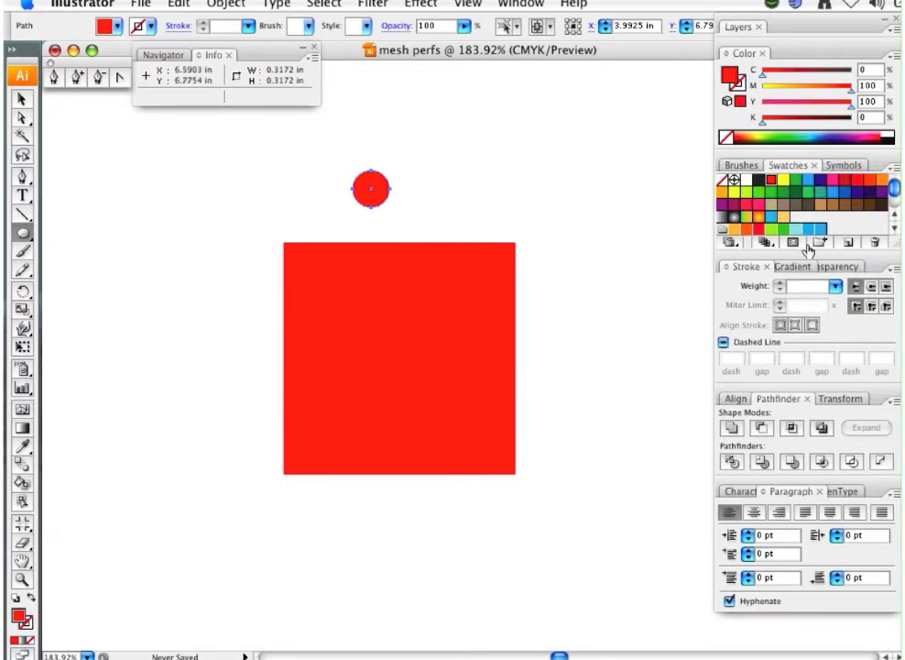
Step: Give the circle a linear gradient with its light stop darkened to K 56, angled about 115.56°
click(759, 180)
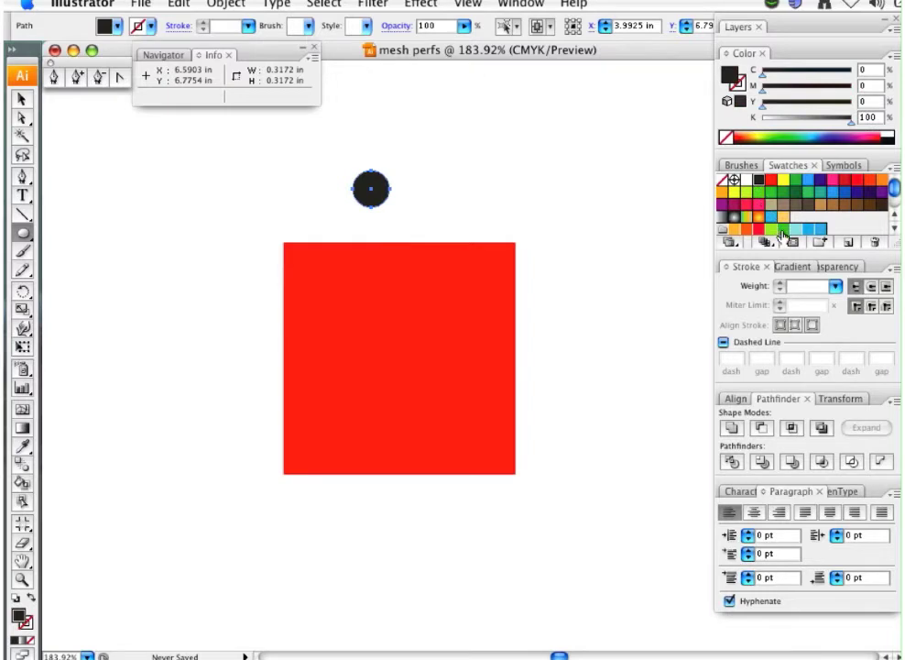
click(794, 267)
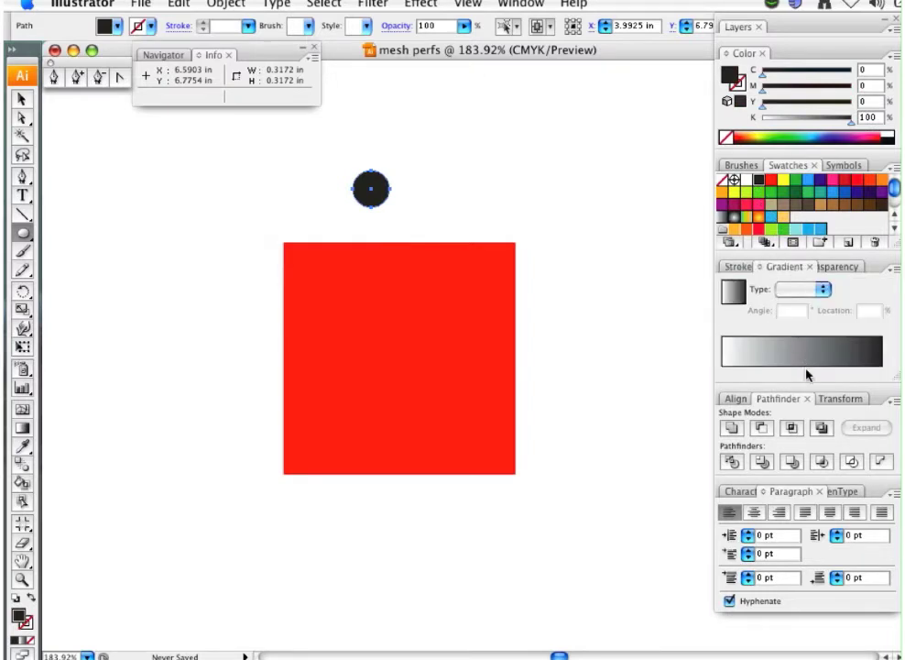
click(808, 365)
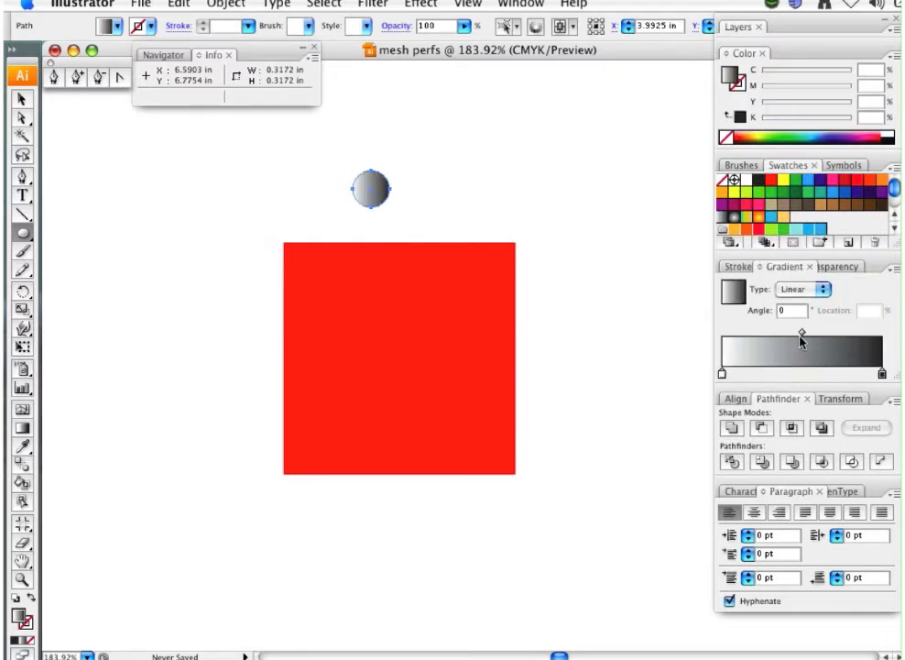
click(722, 372)
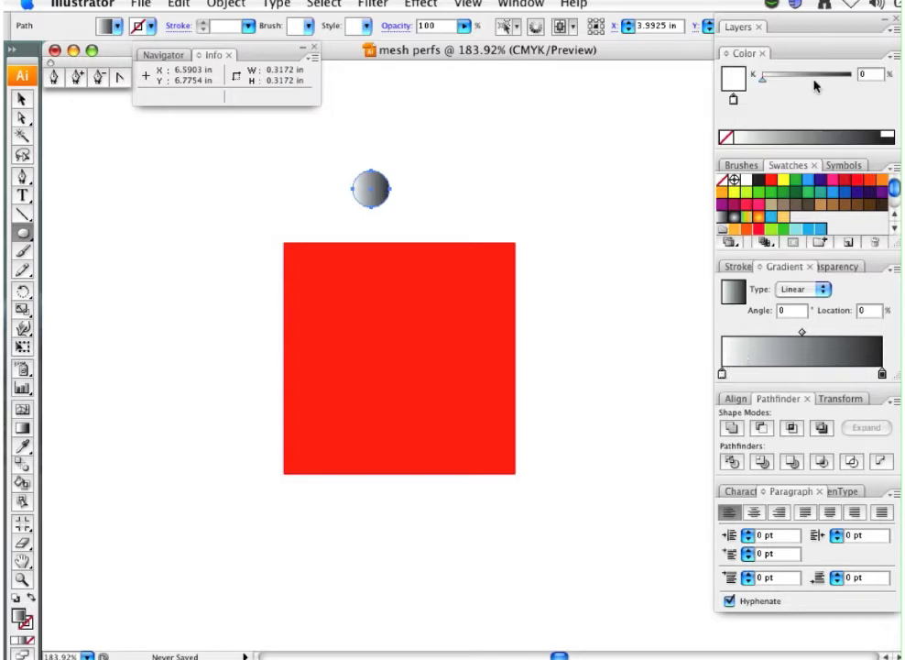
drag(815, 80, 811, 81)
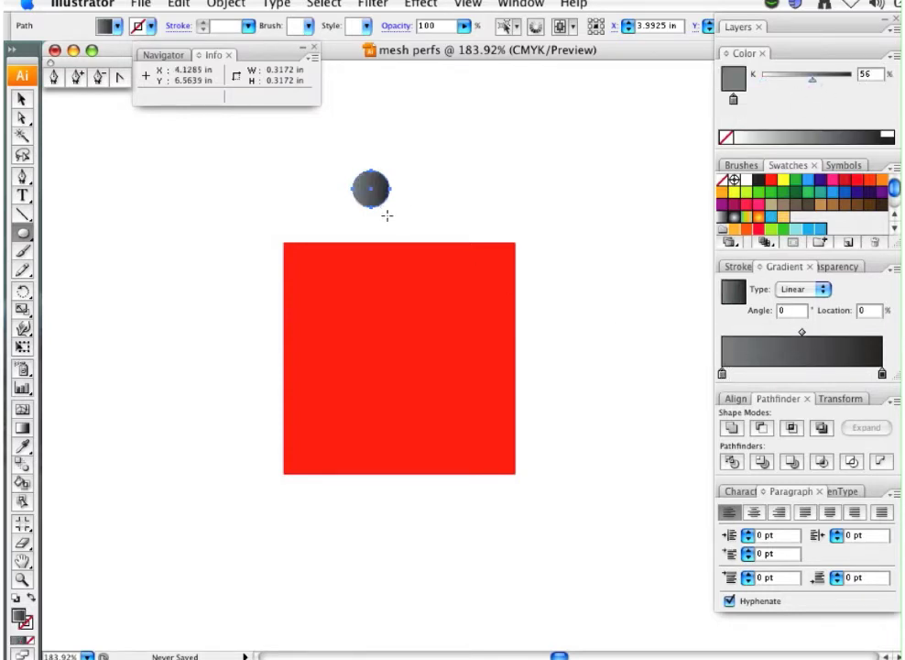
key(g)
drag(384, 213, 362, 168)
Step: Move the circle onto the red square and align their horizontal and vertical centres
key(v)
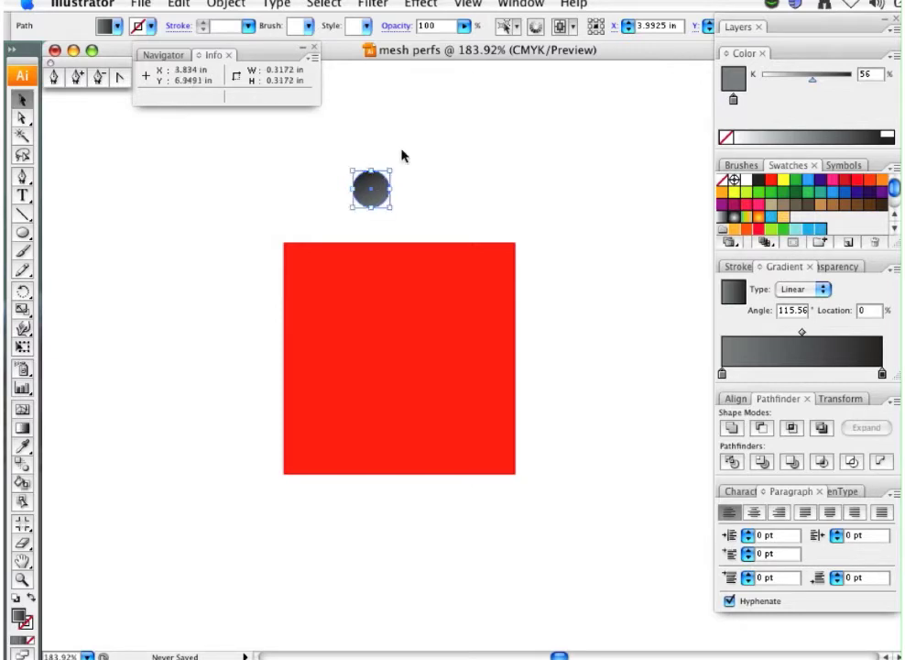
click(401, 156)
drag(384, 196, 403, 372)
shift+click(388, 283)
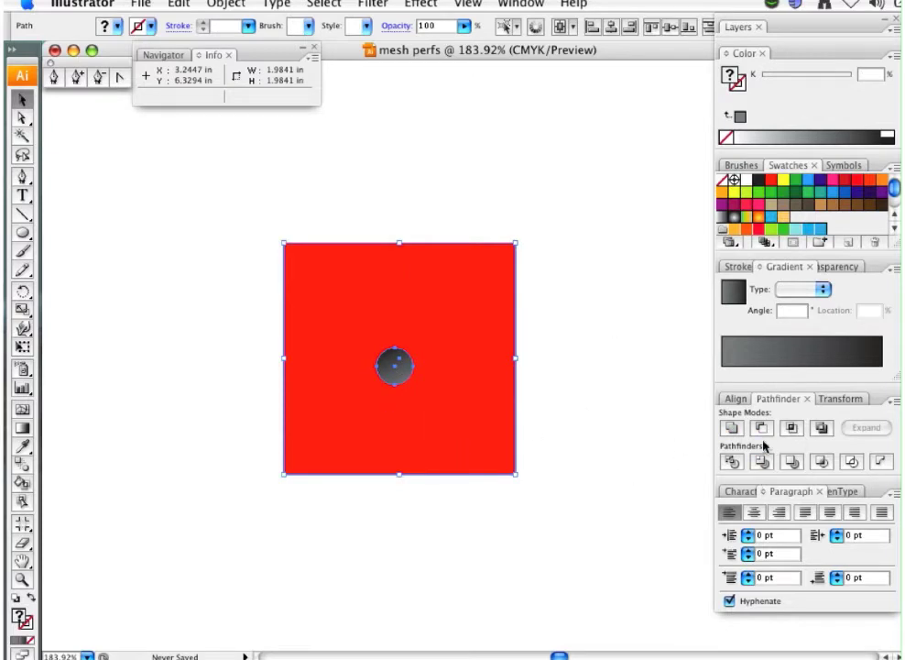
click(739, 399)
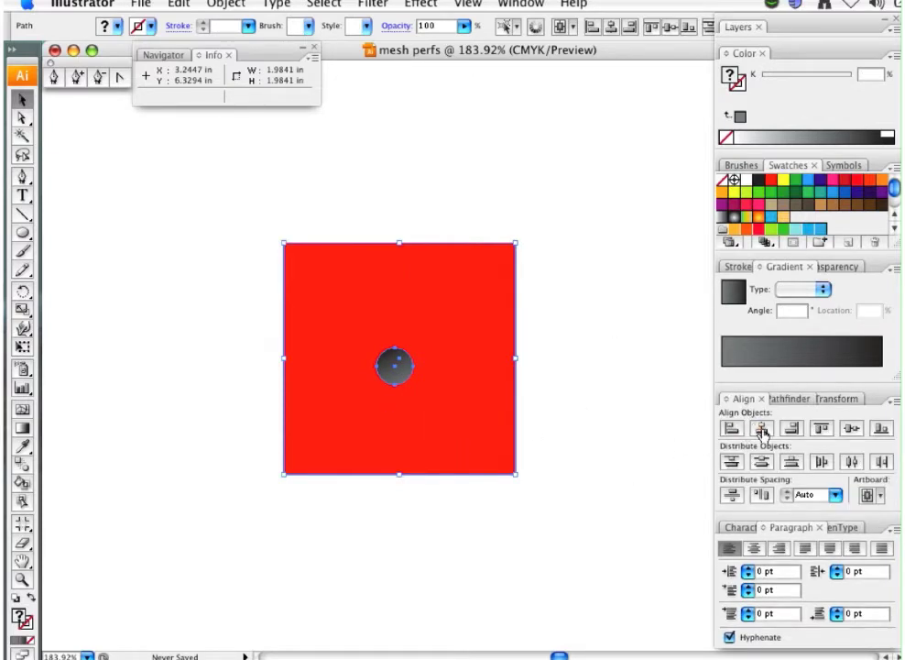
click(765, 430)
click(852, 430)
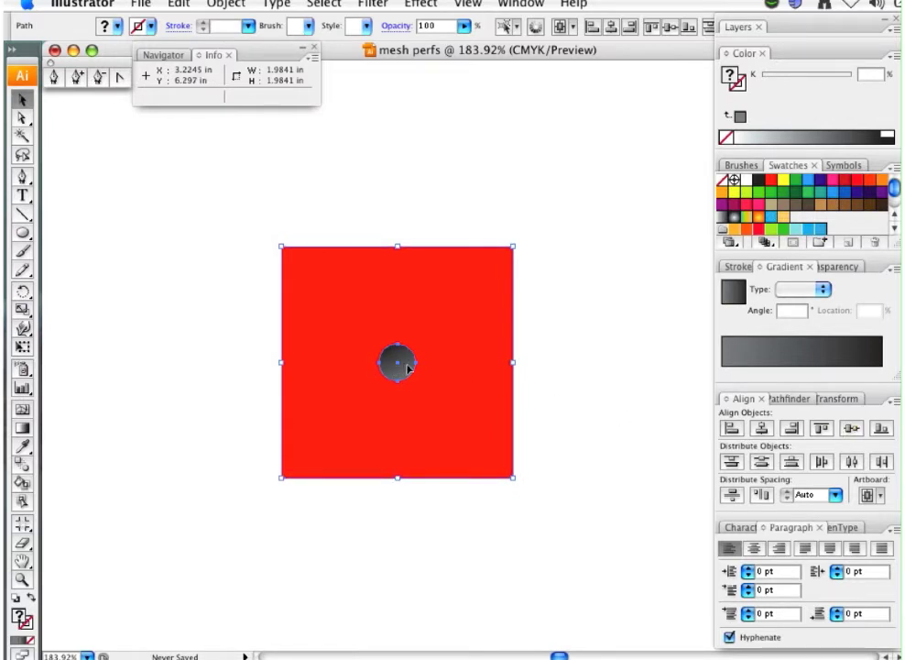
click(369, 201)
Step: Alt-drag copies of the square-and-dot tile into a 3×3 grid of nine tiles
key(super+minus)
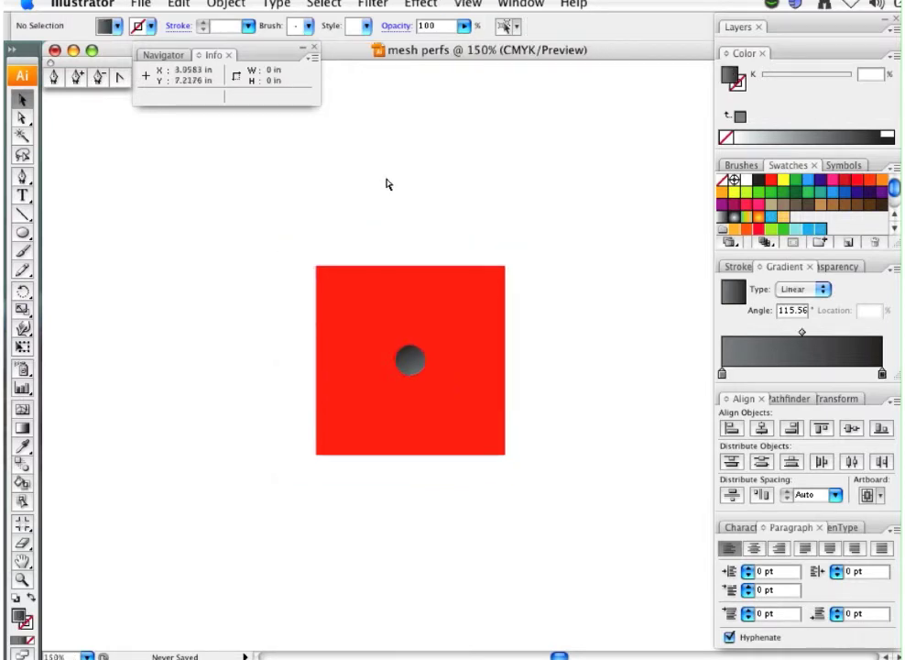
key(super+minus)
drag(530, 283, 461, 314)
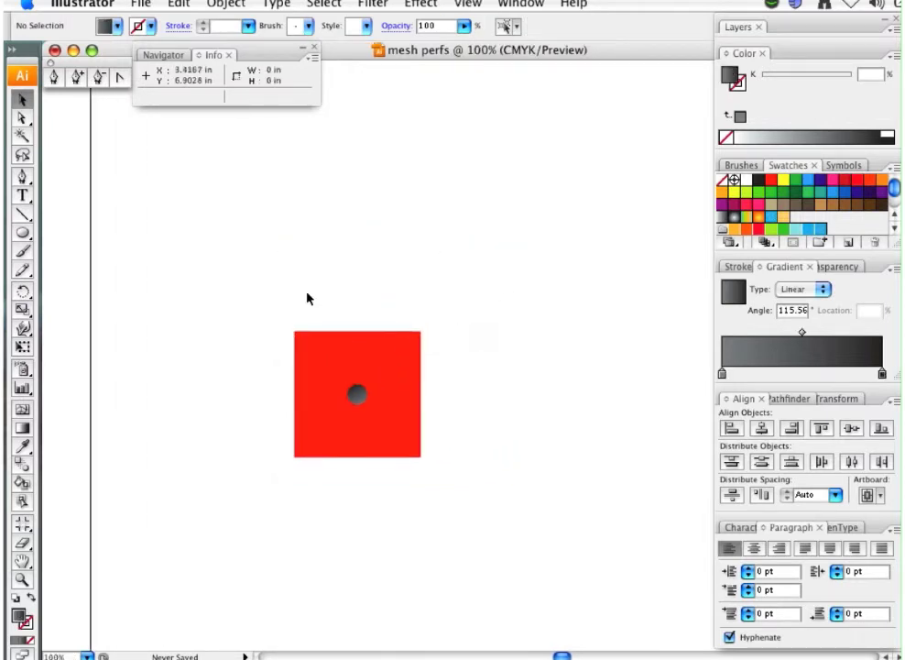
drag(309, 297, 395, 299)
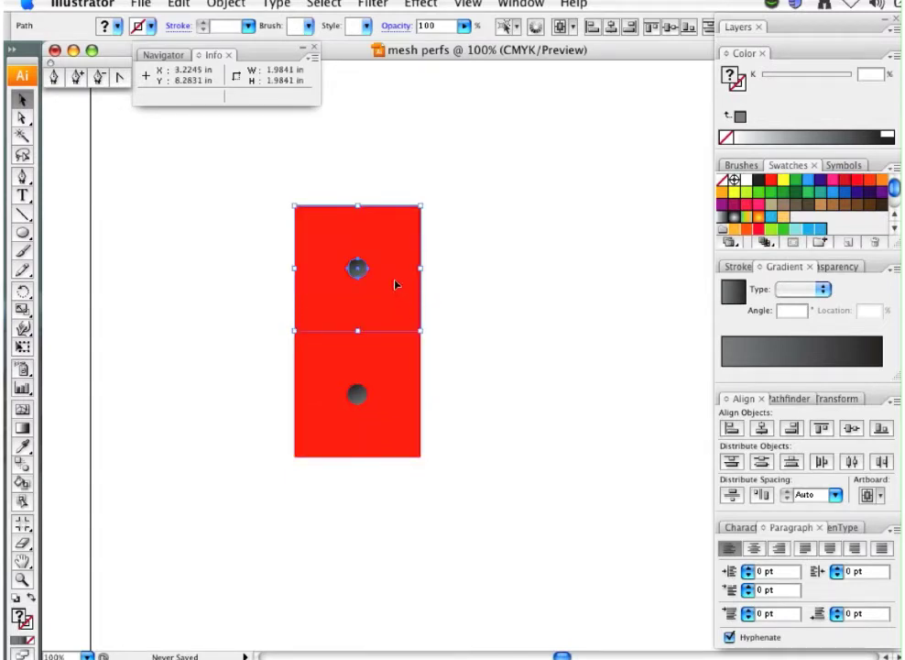
drag(397, 417, 273, 301)
shift+click(253, 402)
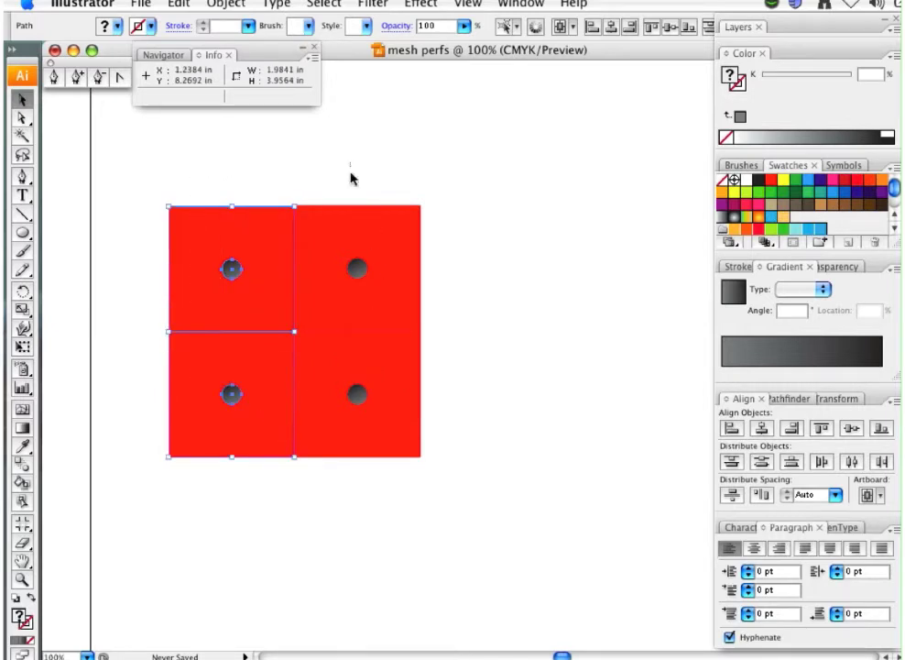
drag(396, 420, 521, 414)
drag(216, 518, 500, 488)
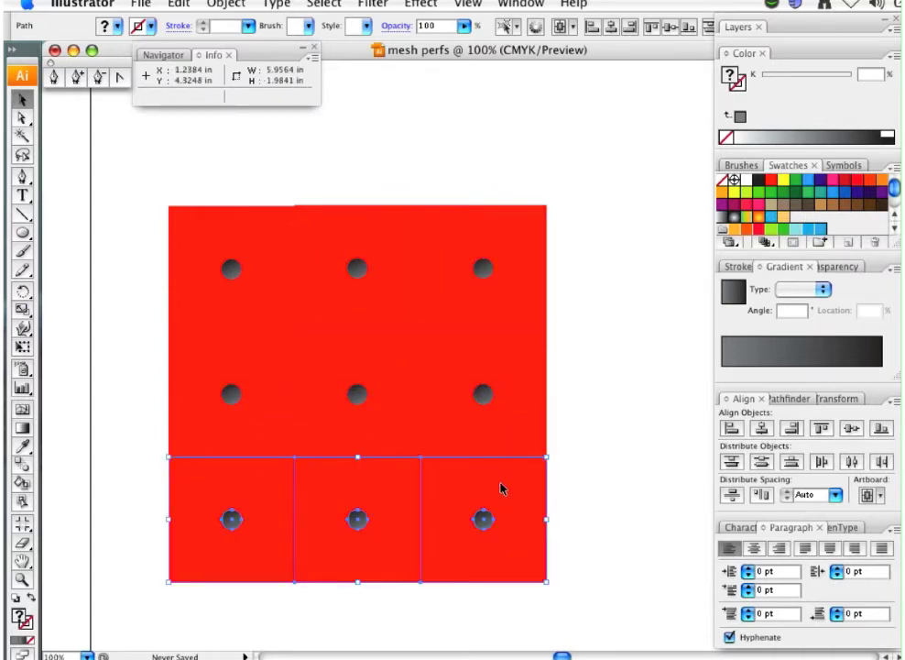
click(602, 384)
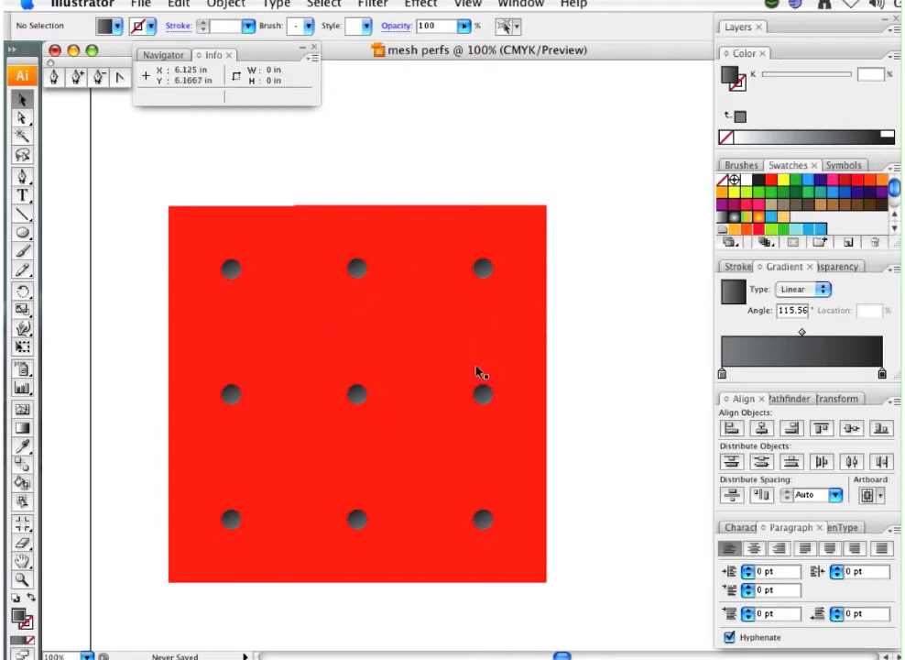
click(396, 360)
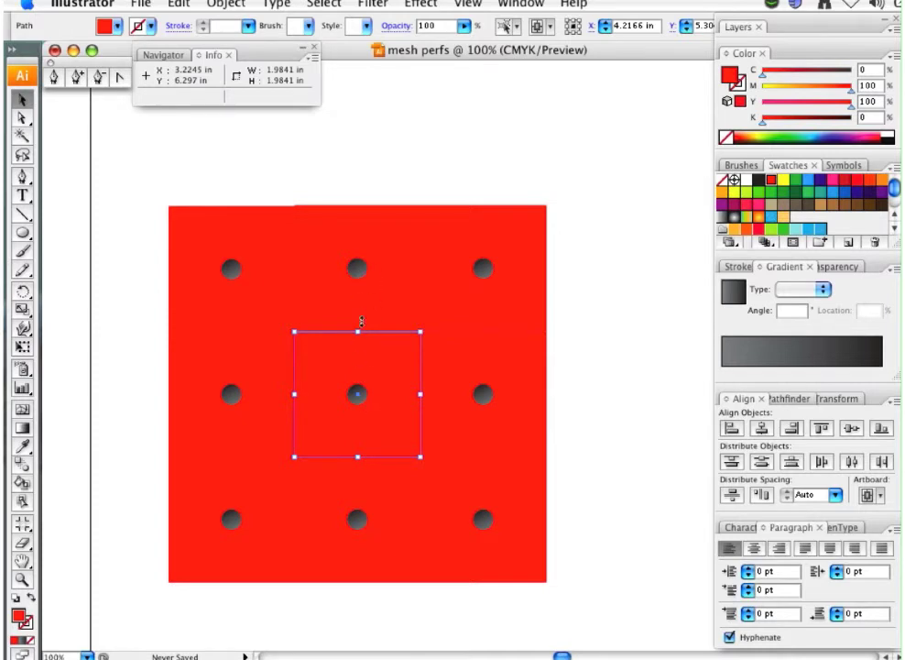
Step: Delete eight of the nine tiles, leaving a single square with its centred dot
drag(554, 197, 518, 542)
key(Delete)
drag(167, 202, 408, 327)
key(Delete)
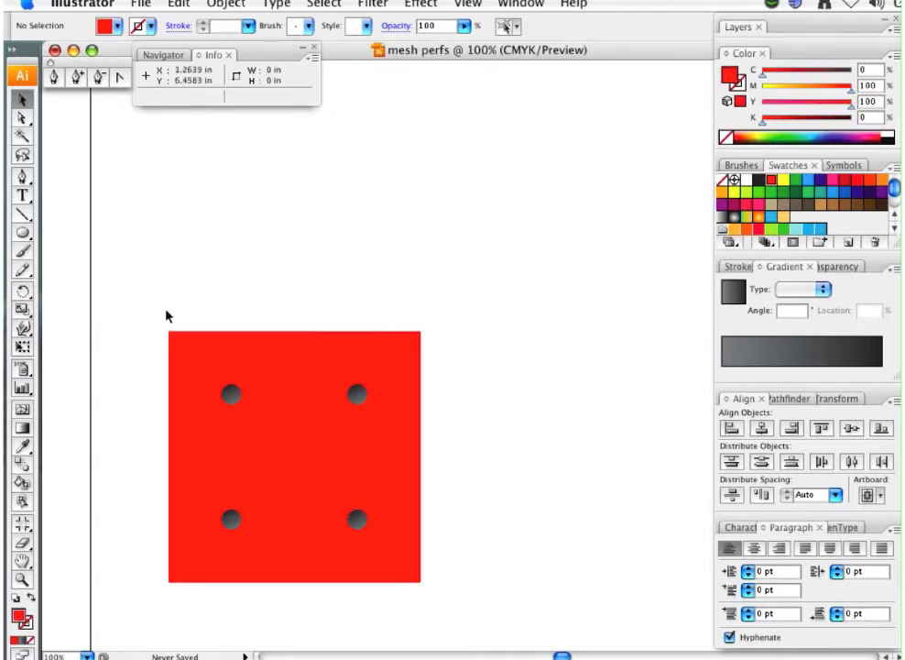
drag(161, 288, 297, 559)
key(Delete)
drag(316, 605, 385, 513)
key(Delete)
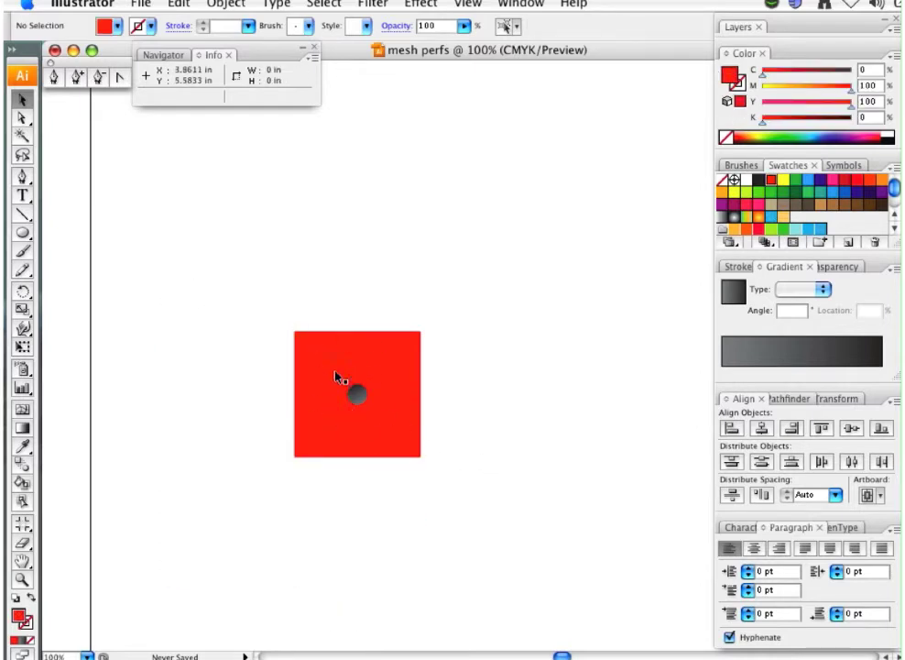
Step: Remove the square's red fill and drag the square and dot into Swatches as a pattern
click(377, 353)
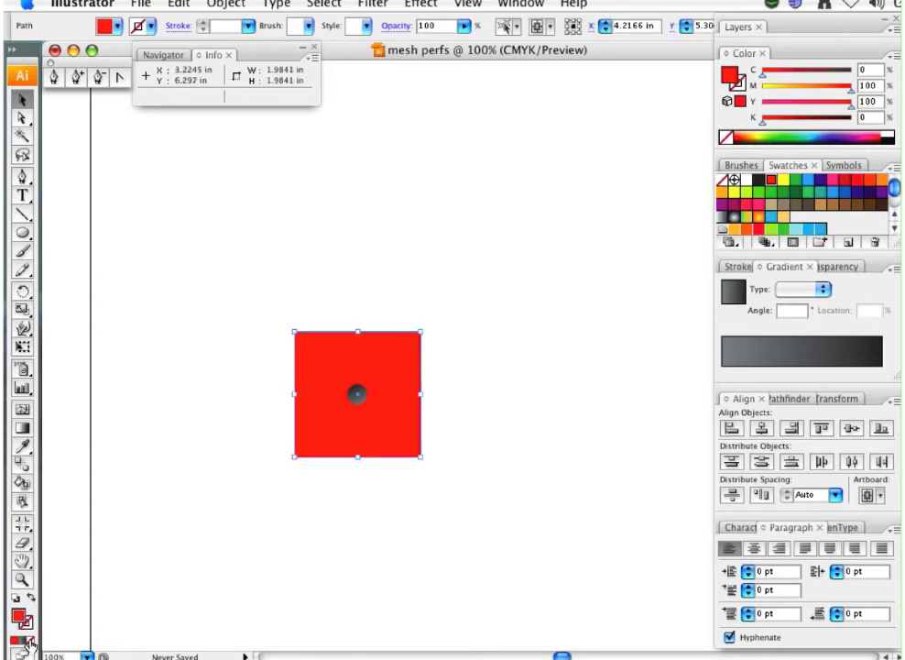
key(slash)
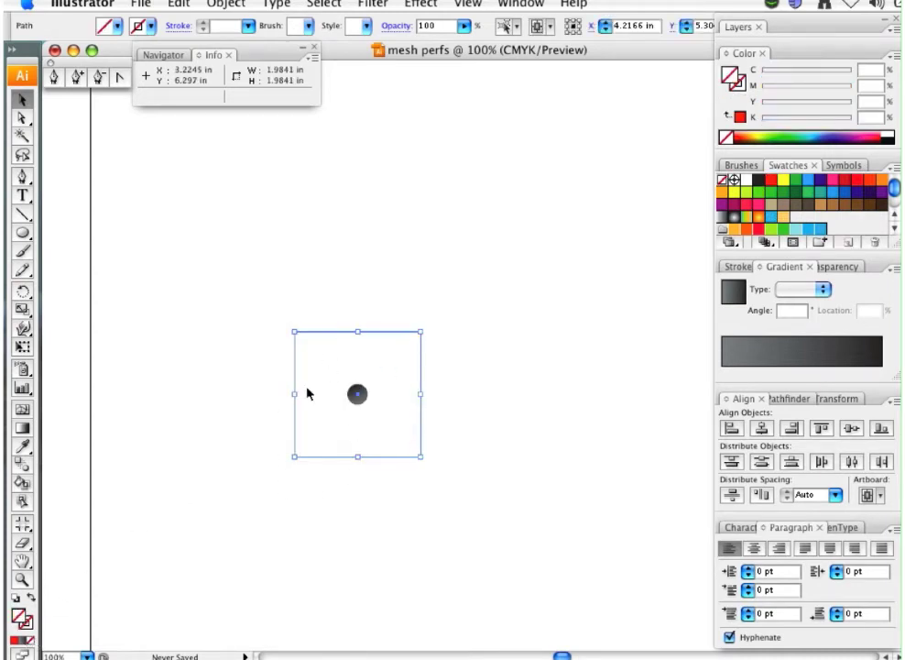
drag(297, 276, 414, 455)
drag(248, 273, 491, 506)
drag(360, 401, 797, 227)
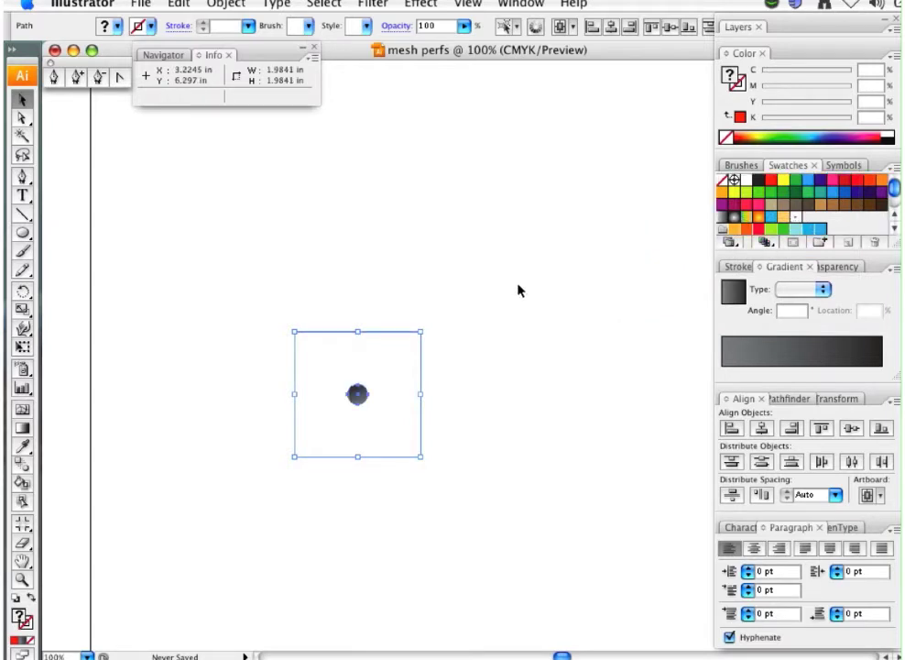
Step: Move the dot tile to the artboard's top-left corner and Alt-drag a copy straight below
key(super+minus)
key(super+minus)
drag(548, 339, 326, 431)
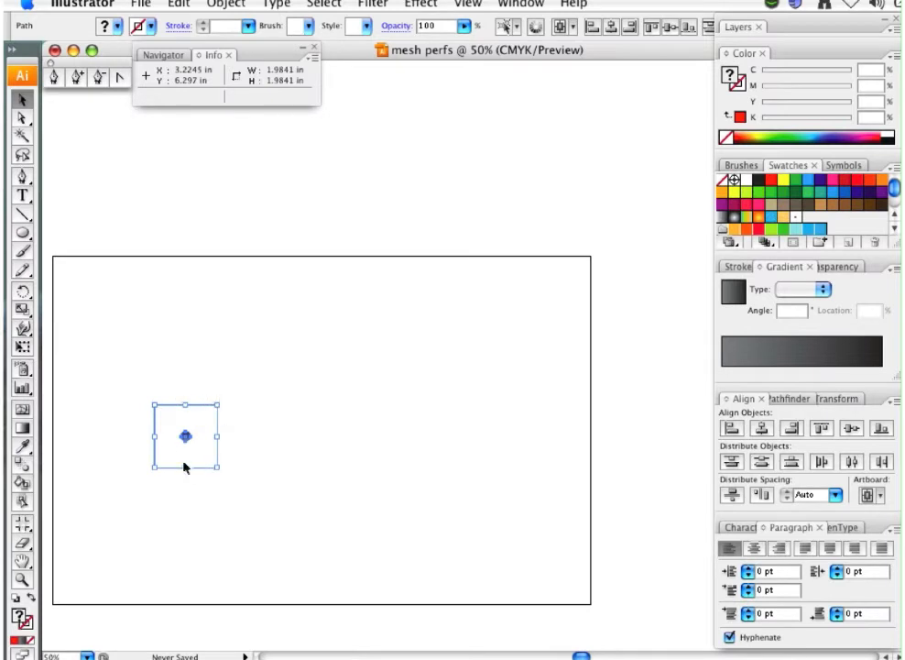
drag(187, 439, 98, 305)
scroll(118, 349, left, 5)
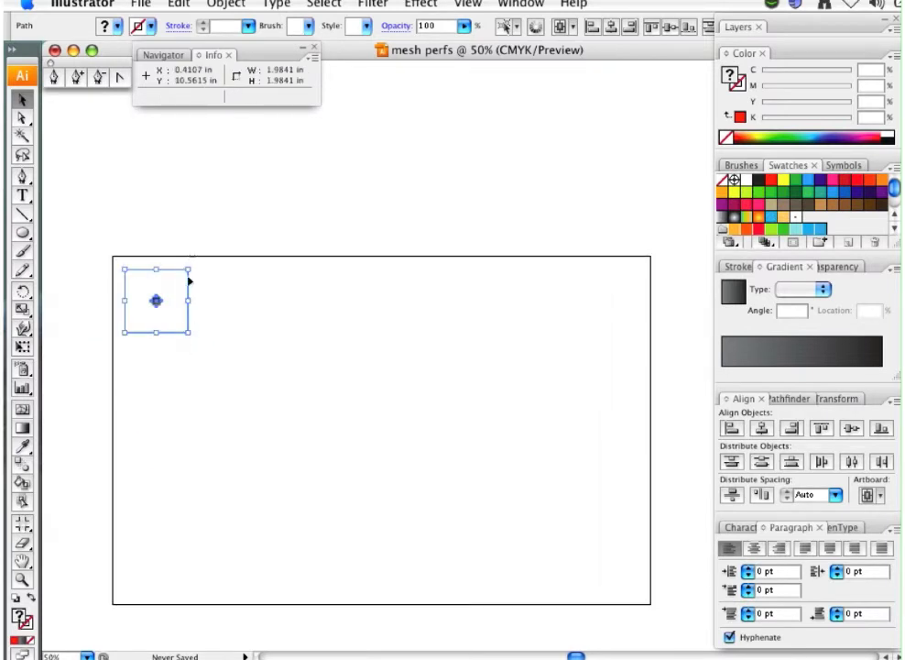
drag(157, 310, 168, 385)
Step: Shrink the copied tile around its centre to 0.7117 inches, beside the 1.9841-inch original
key(z)
drag(94, 247, 204, 478)
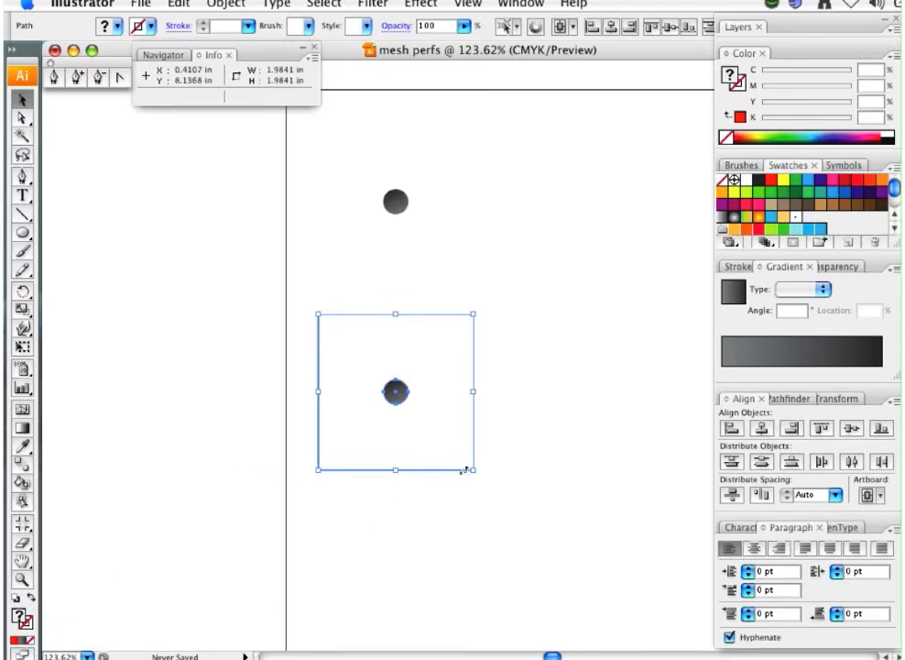
drag(473, 474, 430, 421)
key(super+minus)
key(super+minus)
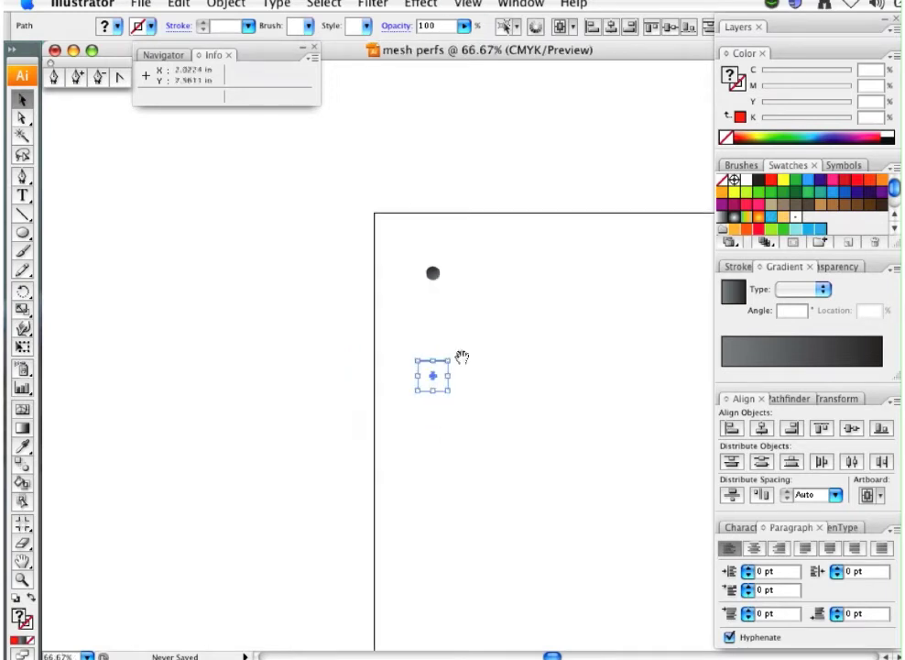
drag(462, 355, 348, 410)
drag(236, 275, 380, 468)
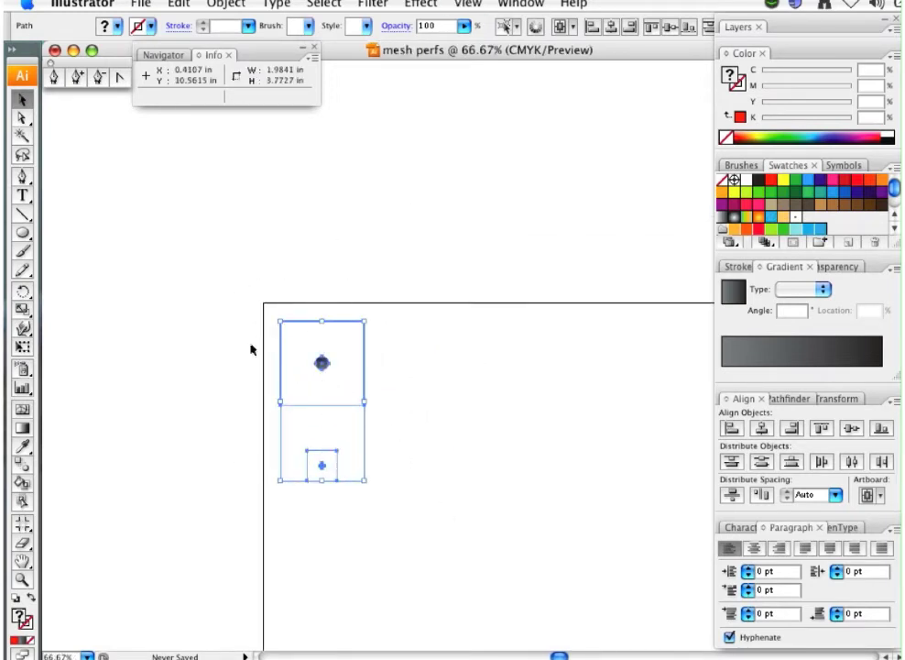
drag(223, 278, 394, 436)
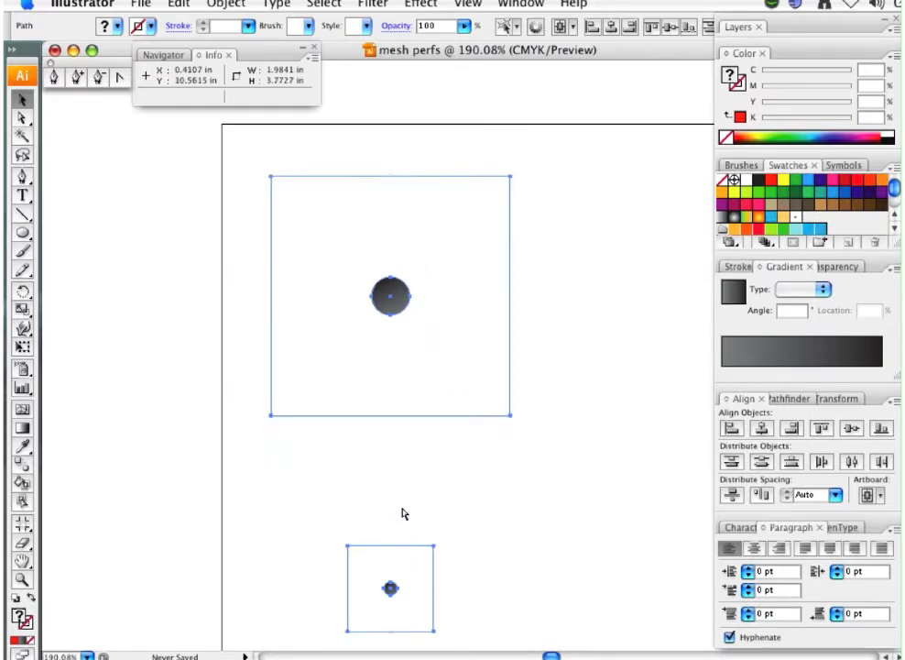
key(super+minus)
key(super+minus)
key(super+minus)
key(super+minus)
drag(485, 423, 286, 387)
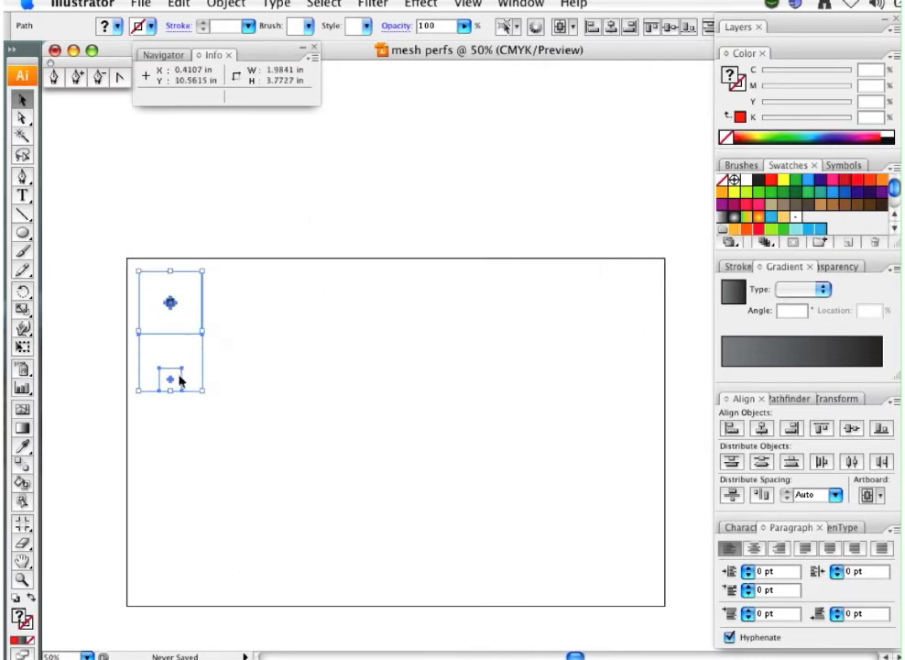
Step: Draw a 13.9444 × 5.1389-inch rectangle across the upper artboard and fill it with the large-dot pattern
click(223, 255)
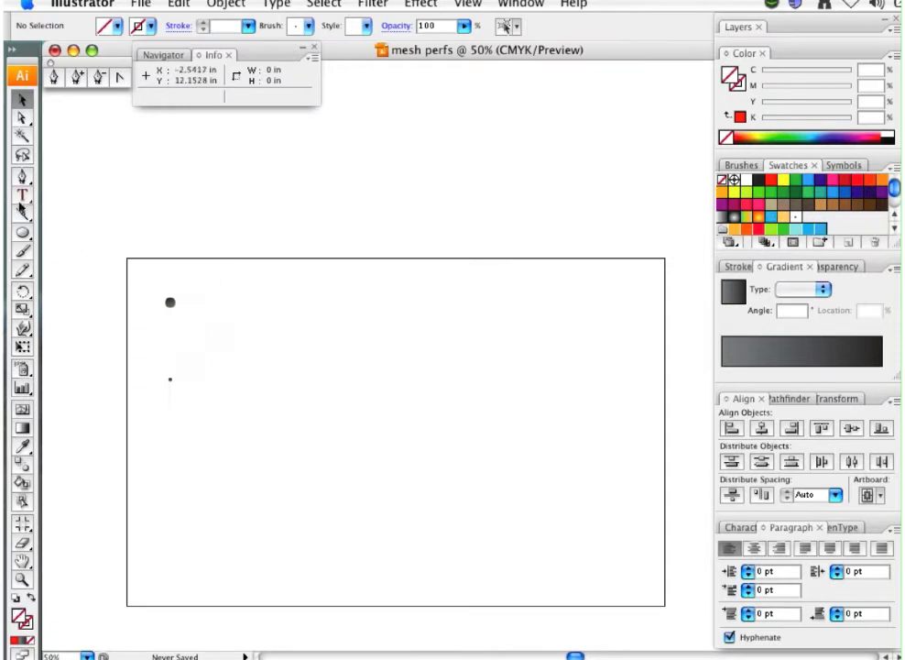
drag(22, 232, 69, 240)
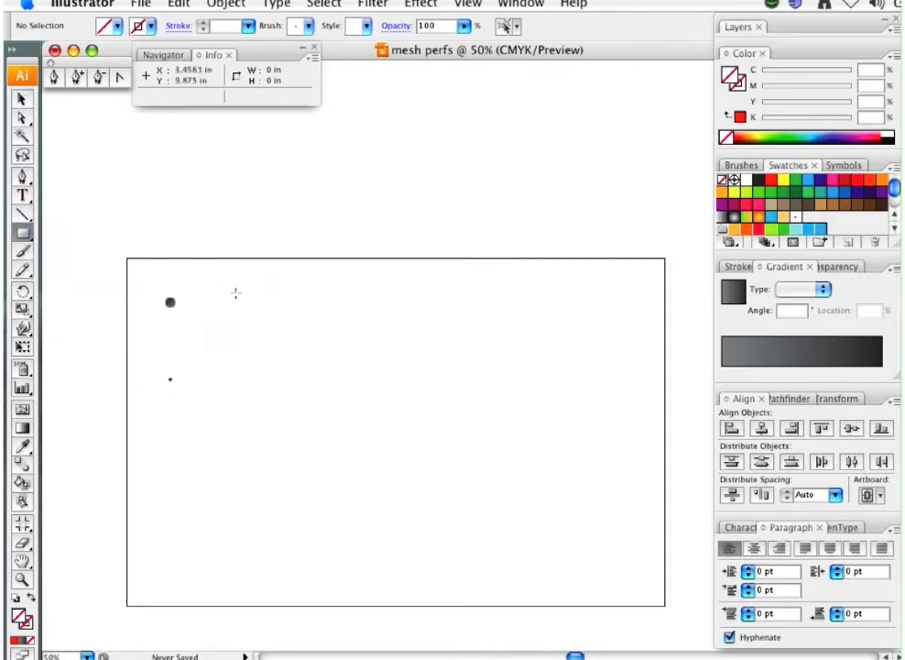
drag(213, 271, 655, 433)
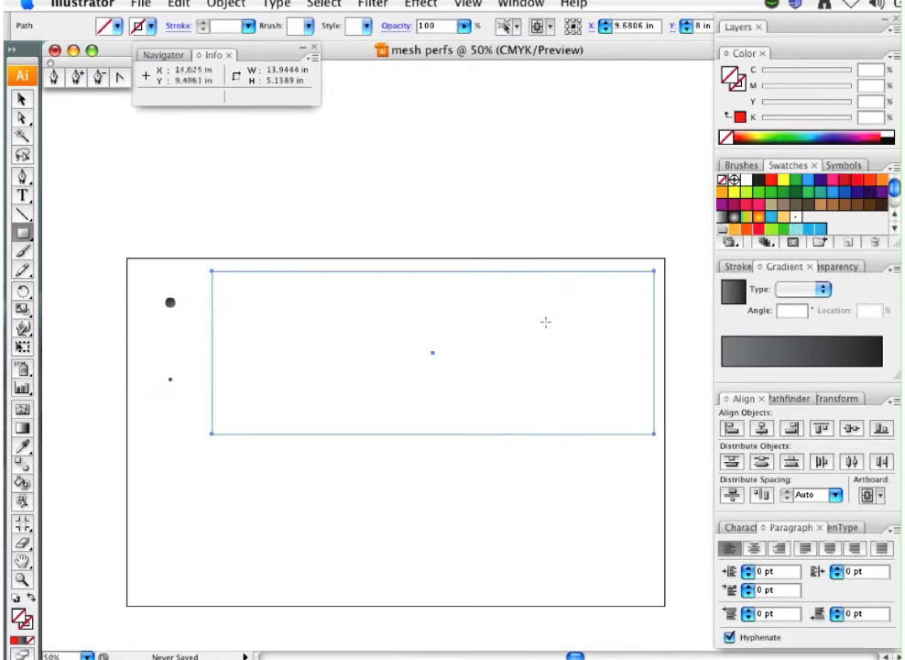
click(795, 219)
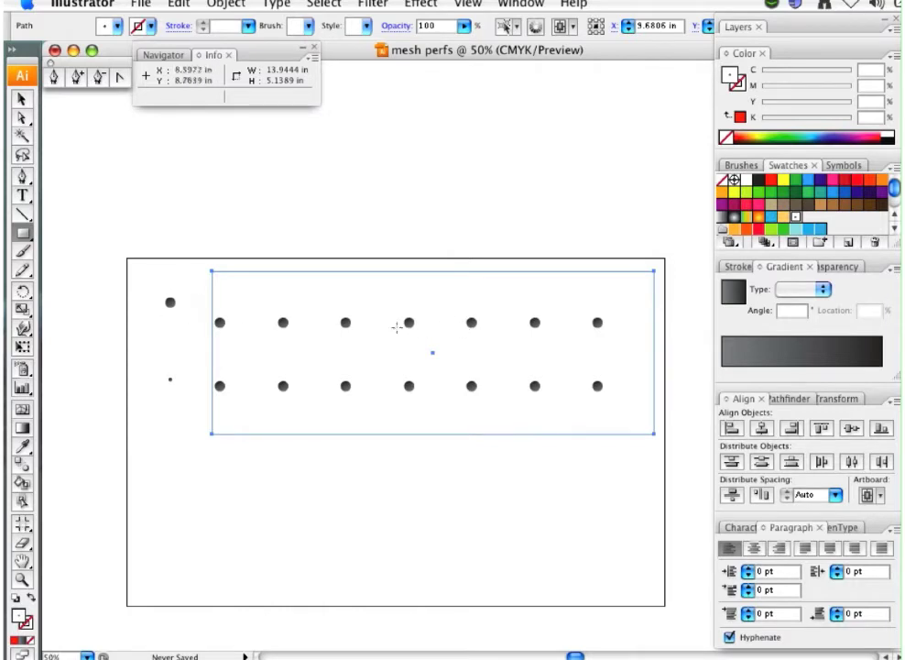
Step: Move the small dot tile further down the artboard
key(v)
click(337, 245)
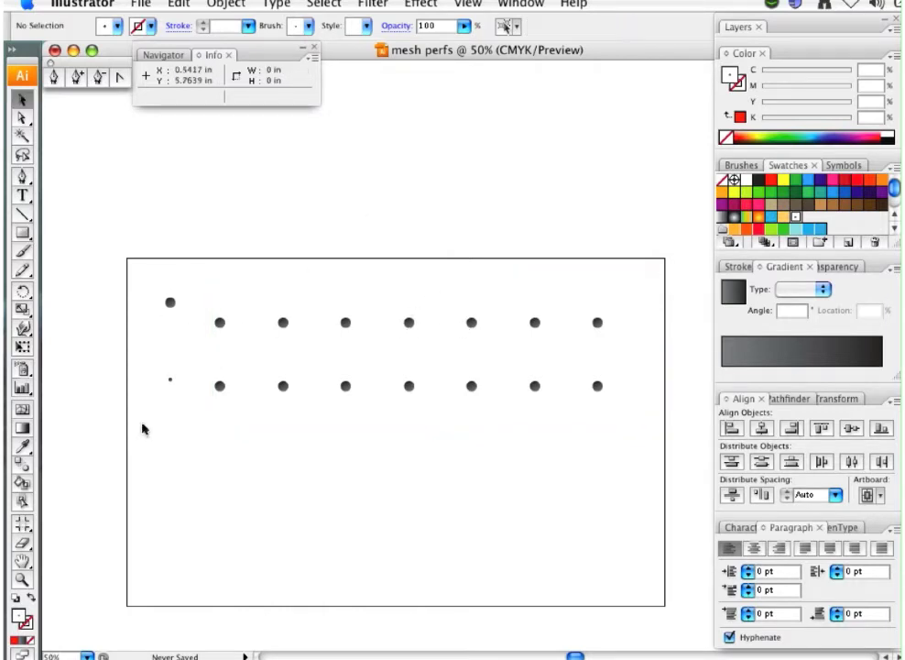
click(178, 384)
drag(177, 385, 814, 225)
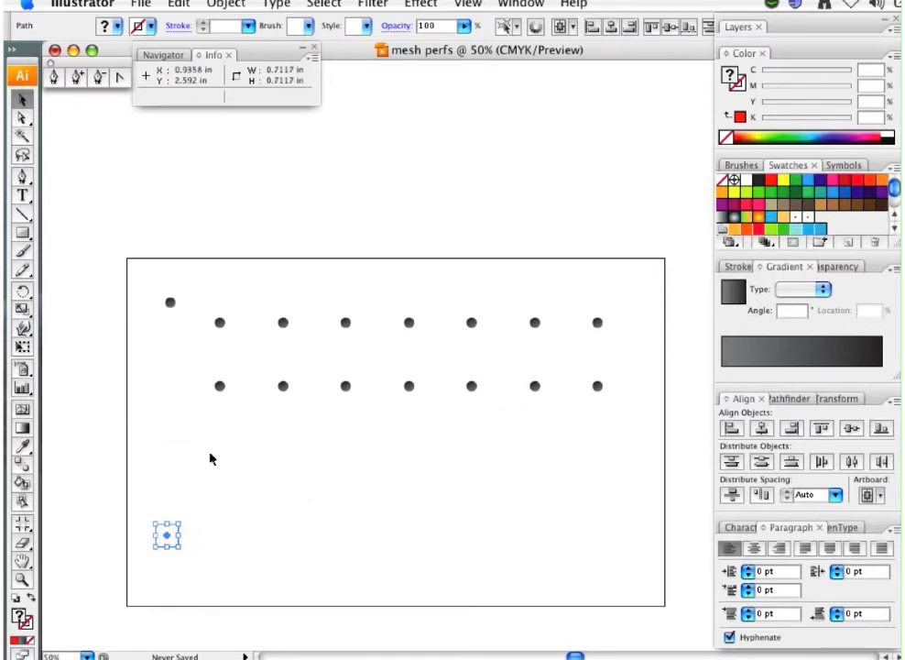
click(282, 244)
Step: Draw a 14 × 4.5278-inch rectangle below the first and fill it with the finer dot pattern
click(22, 231)
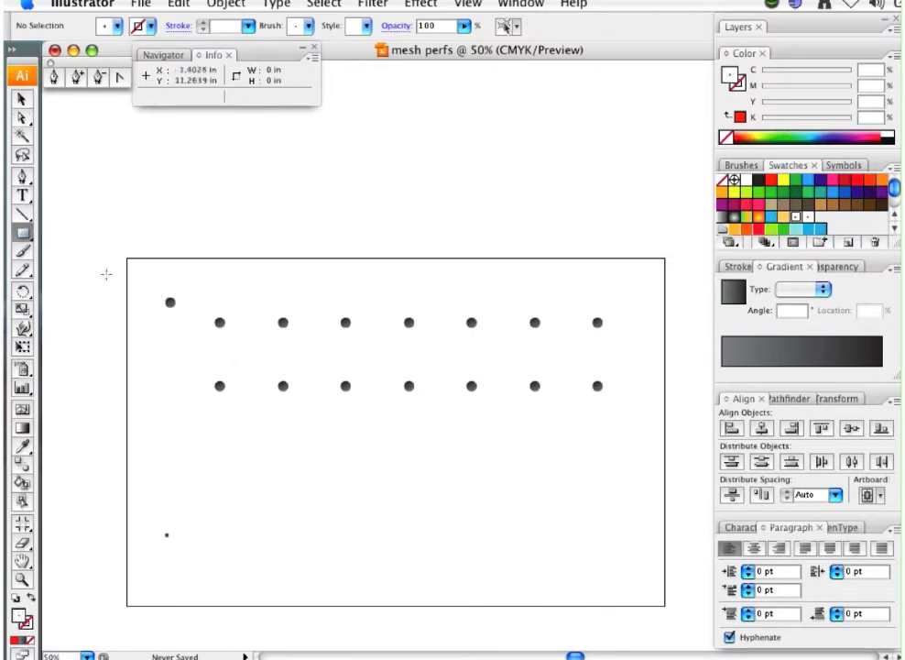
drag(199, 455, 643, 597)
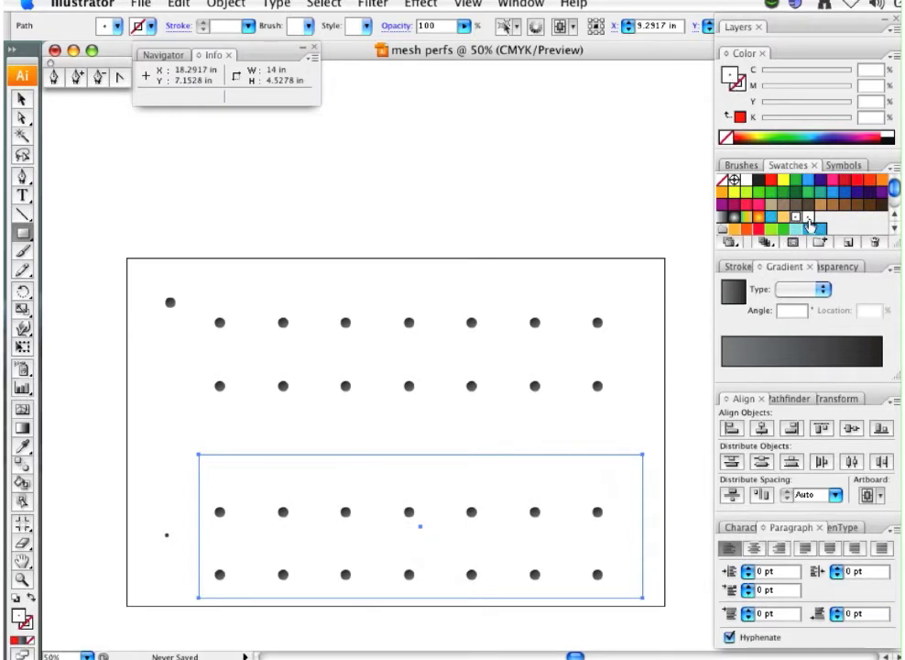
click(809, 220)
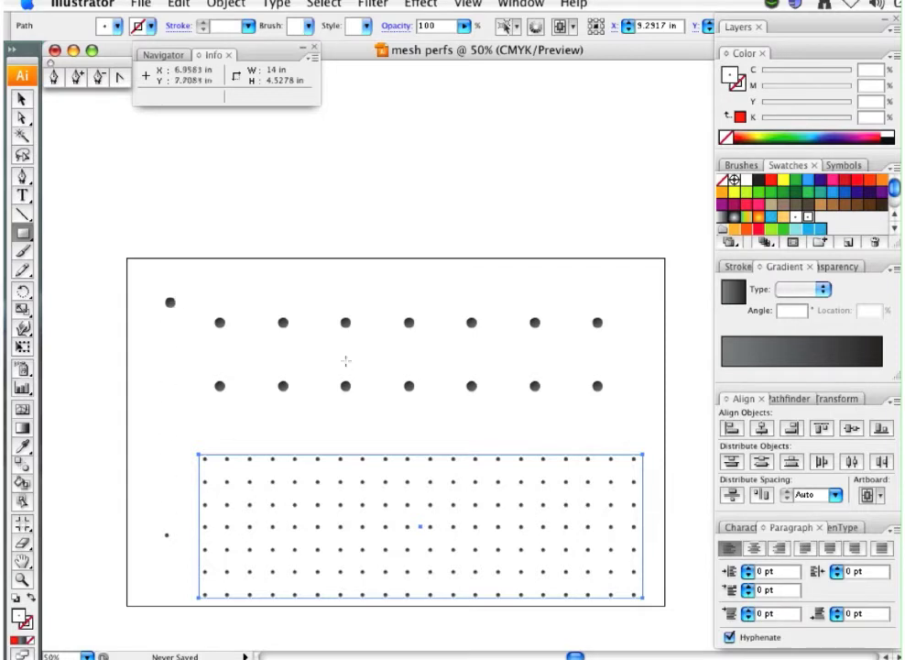
key(v)
shift+drag(383, 198, 486, 428)
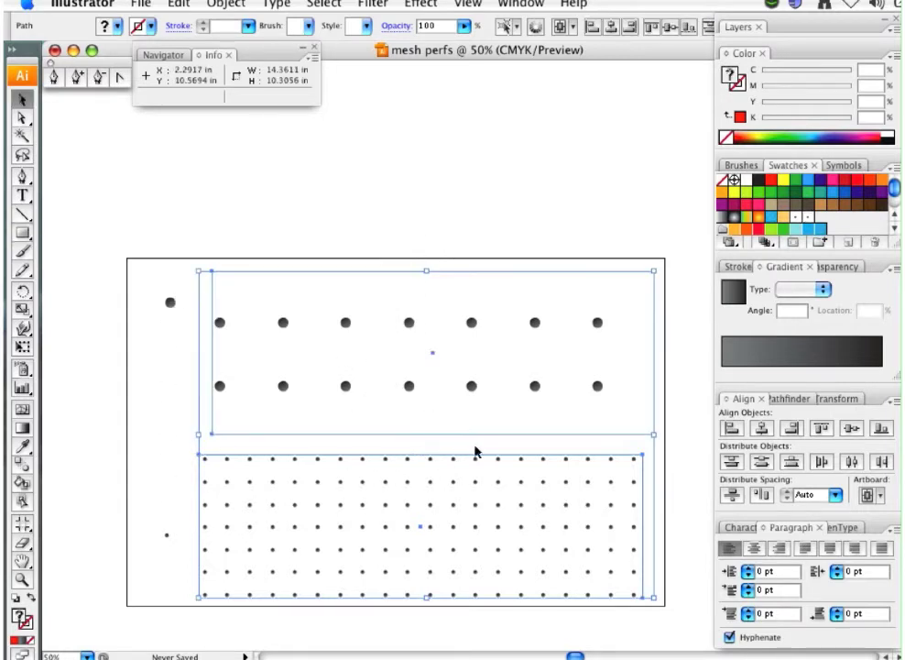
click(542, 241)
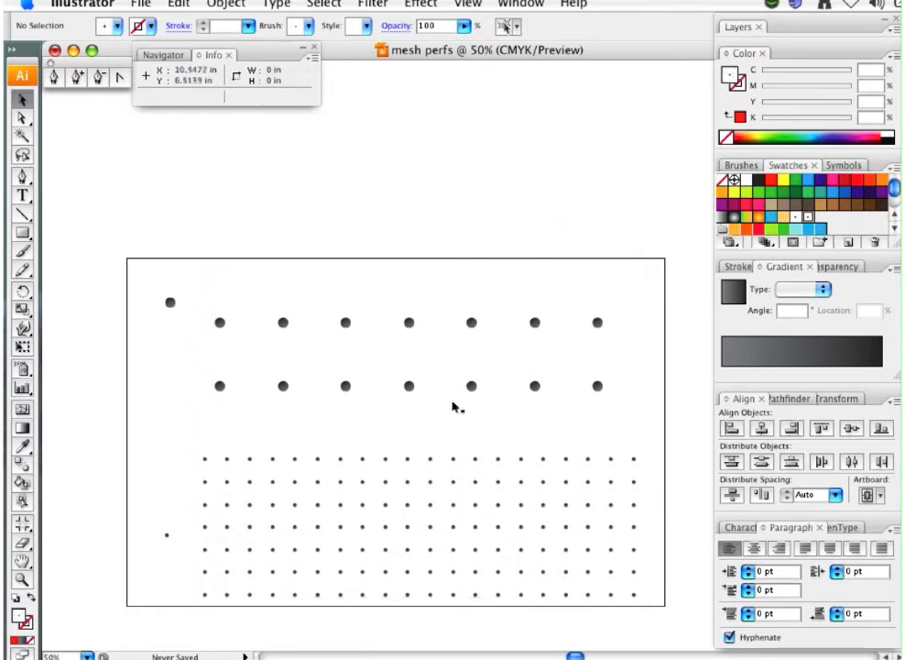
Step: Rescale only the upper rectangle's dot pattern to 110.92% with the Scale tool
click(473, 389)
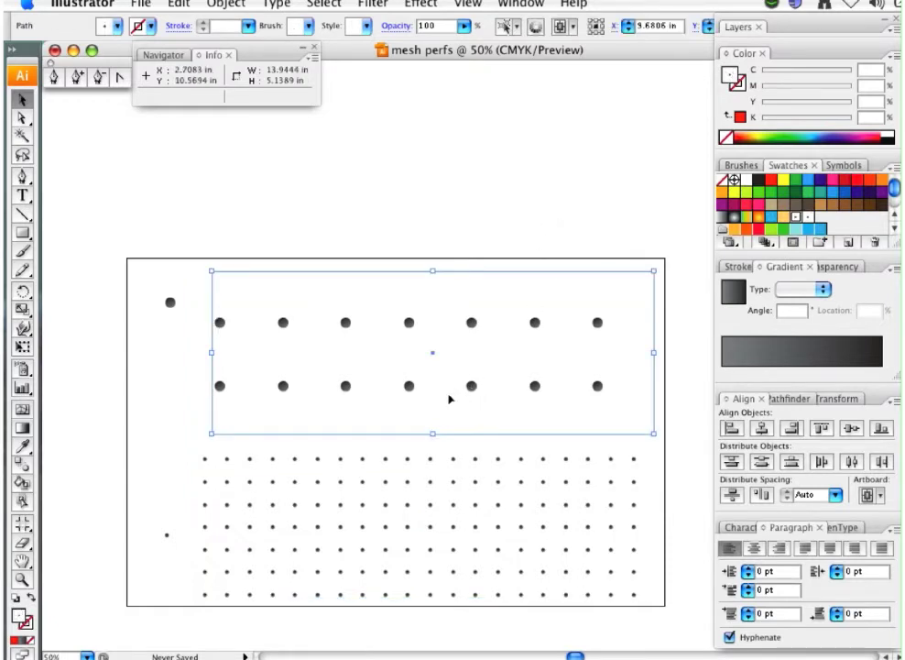
key(s)
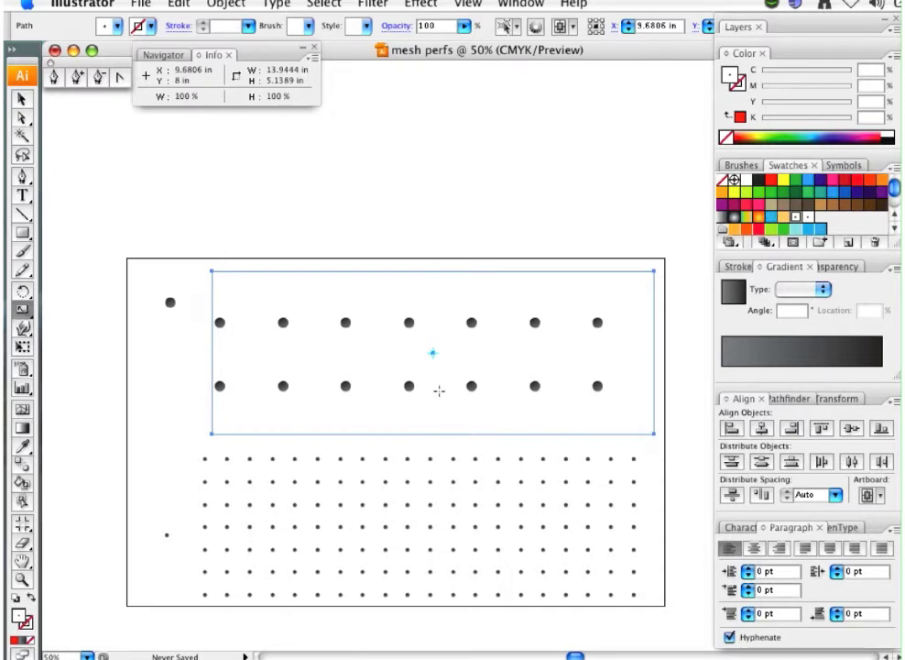
drag(676, 222, 640, 258)
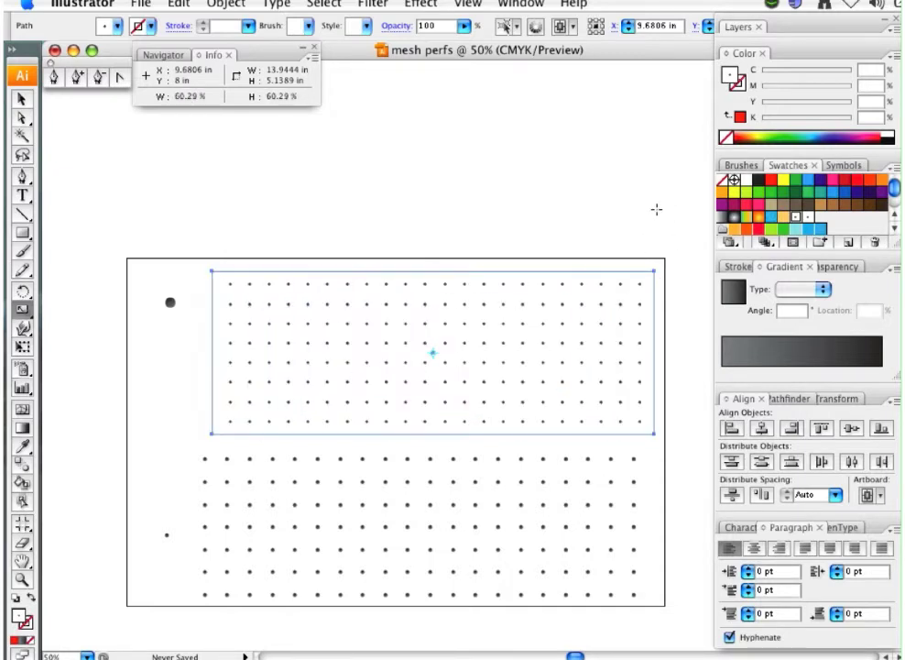
mouse_move(655, 212)
mouse_down()
mouse_move(672, 198)
mouse_move(659, 203)
mouse_up()
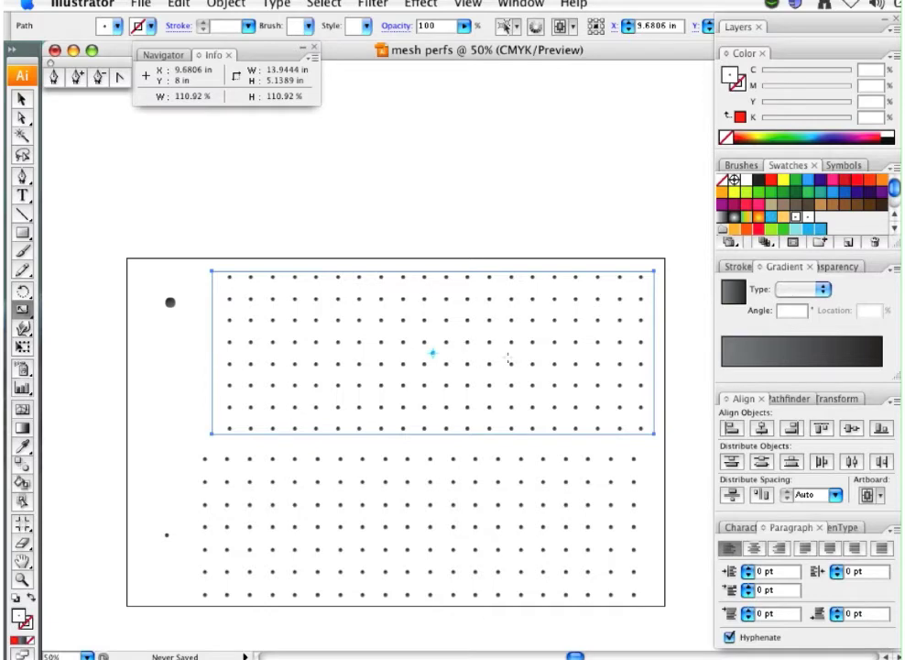
click(22, 177)
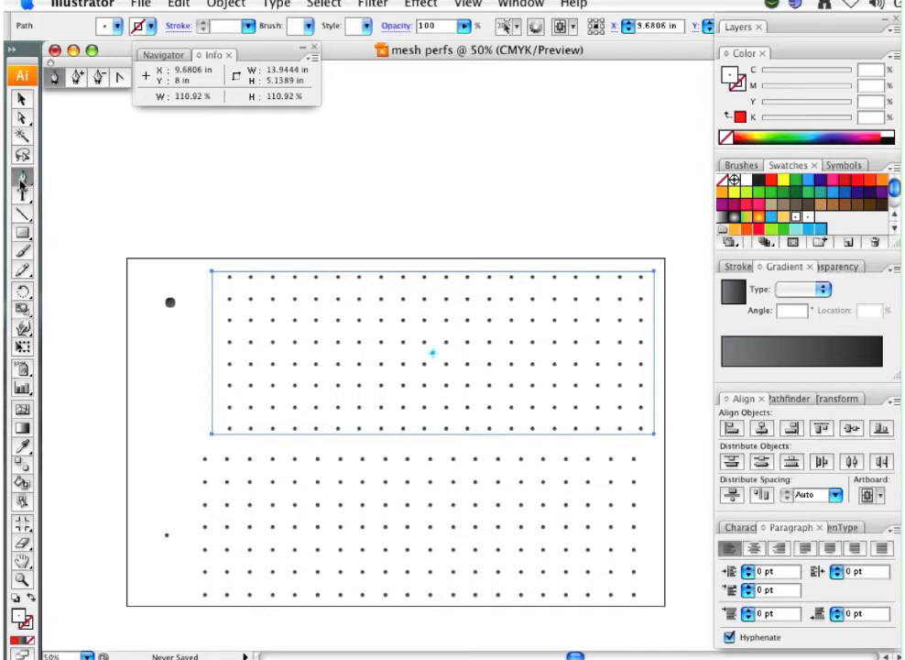
drag(277, 182, 176, 399)
click(740, 117)
key(v)
click(355, 226)
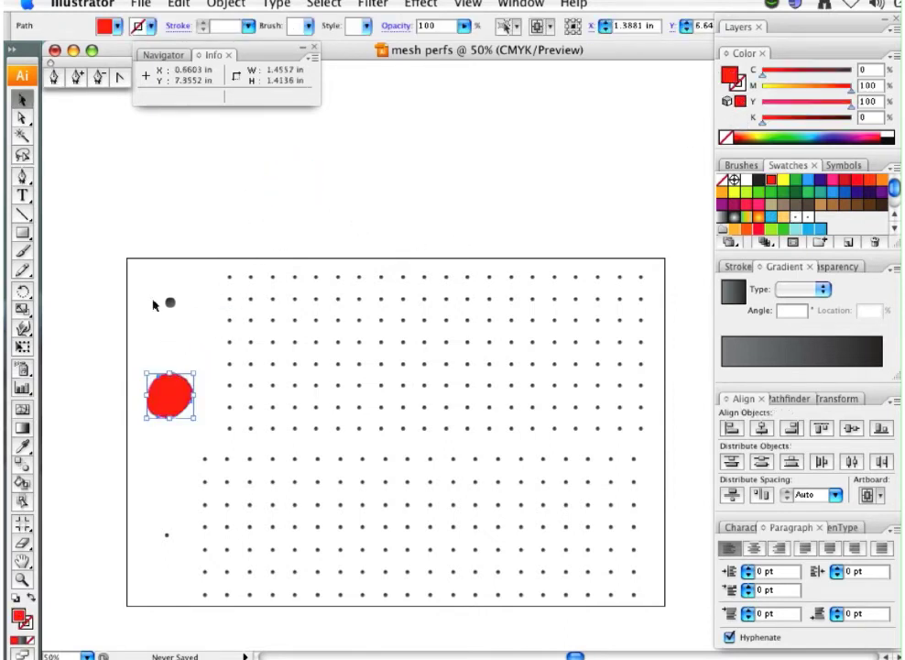
drag(133, 272, 333, 449)
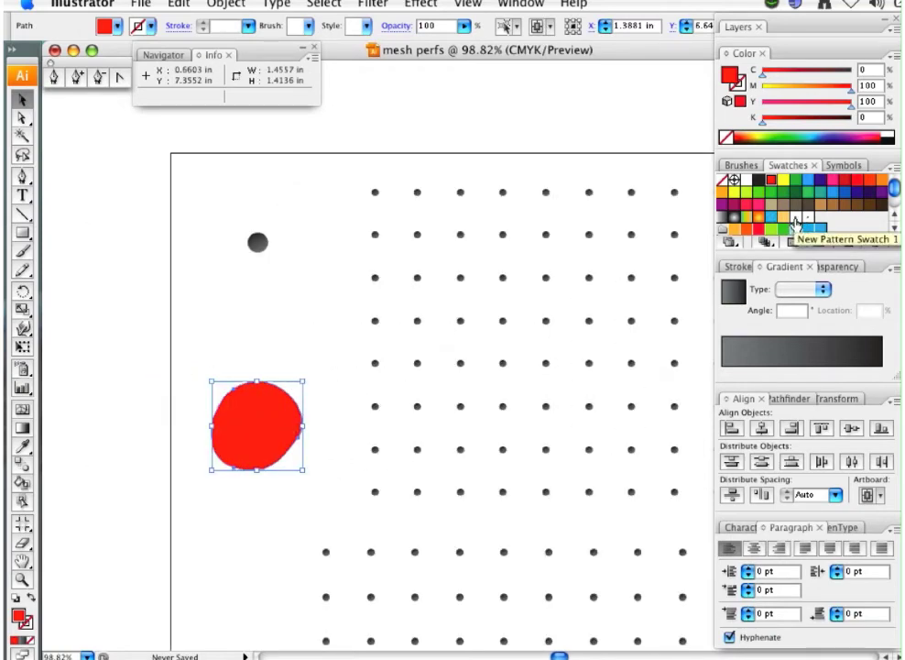
click(794, 223)
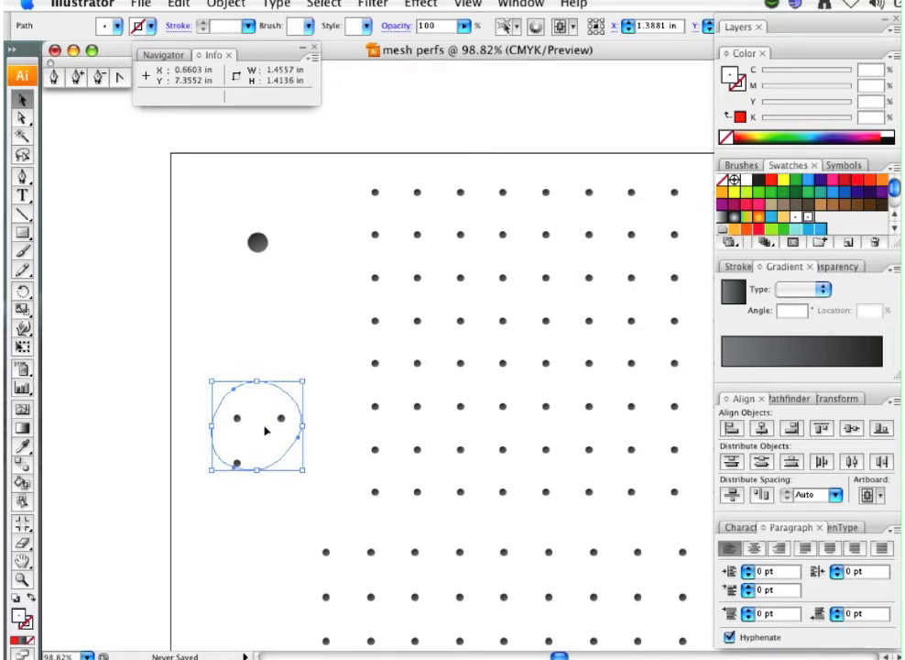
key(super+minus)
key(super+minus)
key(super+minus)
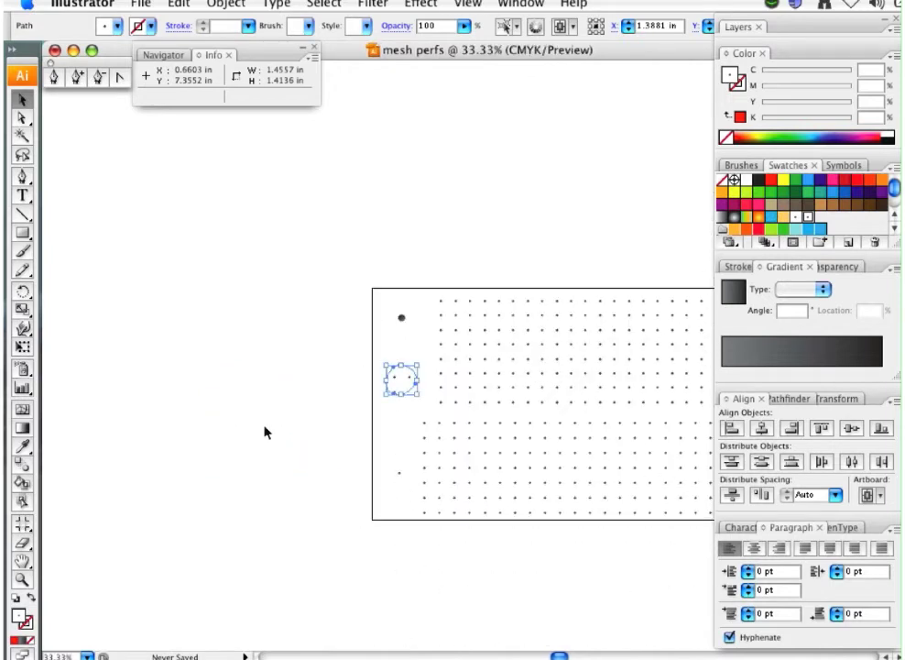
drag(529, 421, 367, 473)
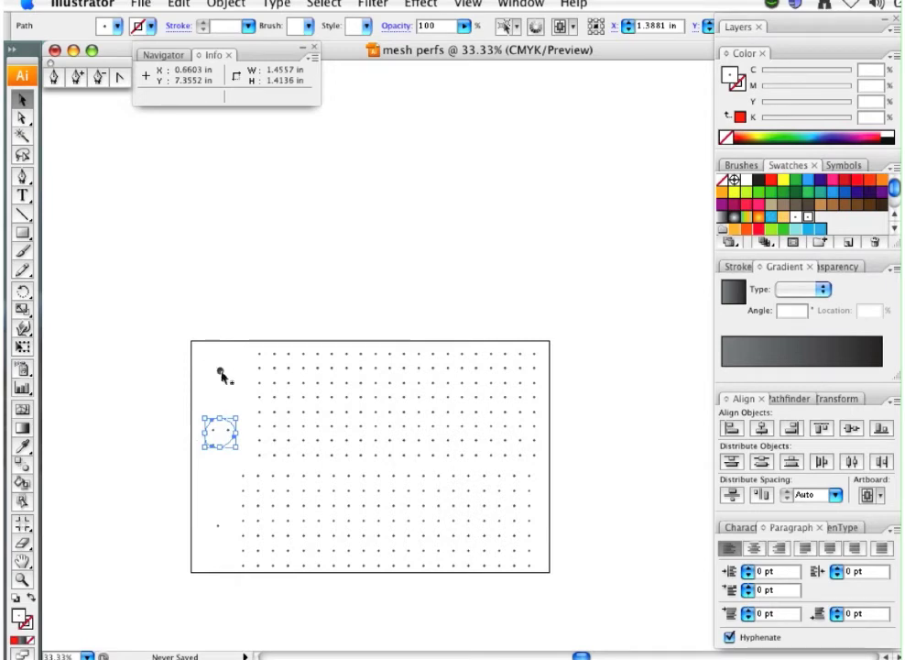
key(Delete)
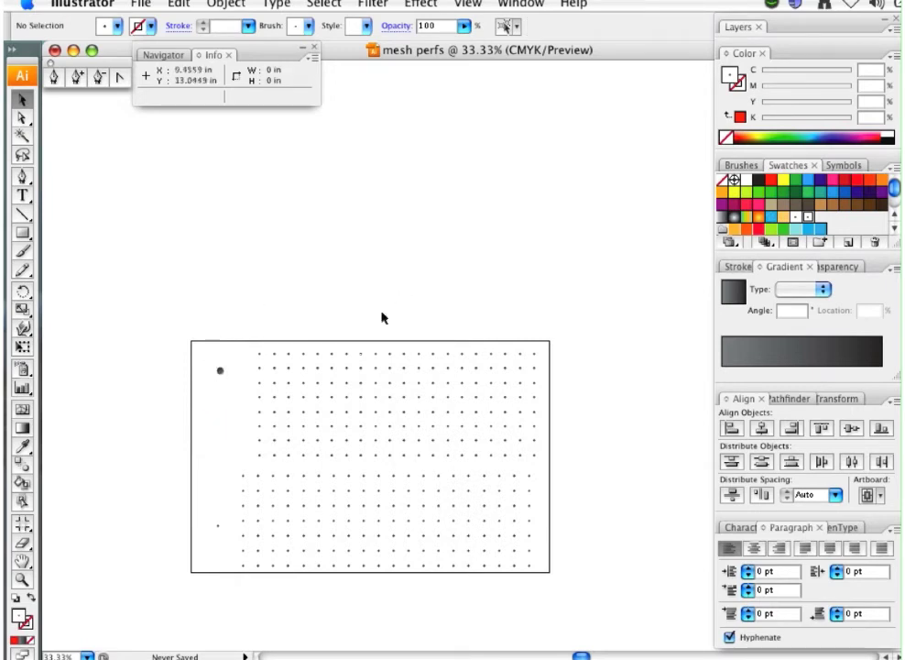
key(z)
drag(149, 293, 606, 608)
drag(373, 434, 335, 448)
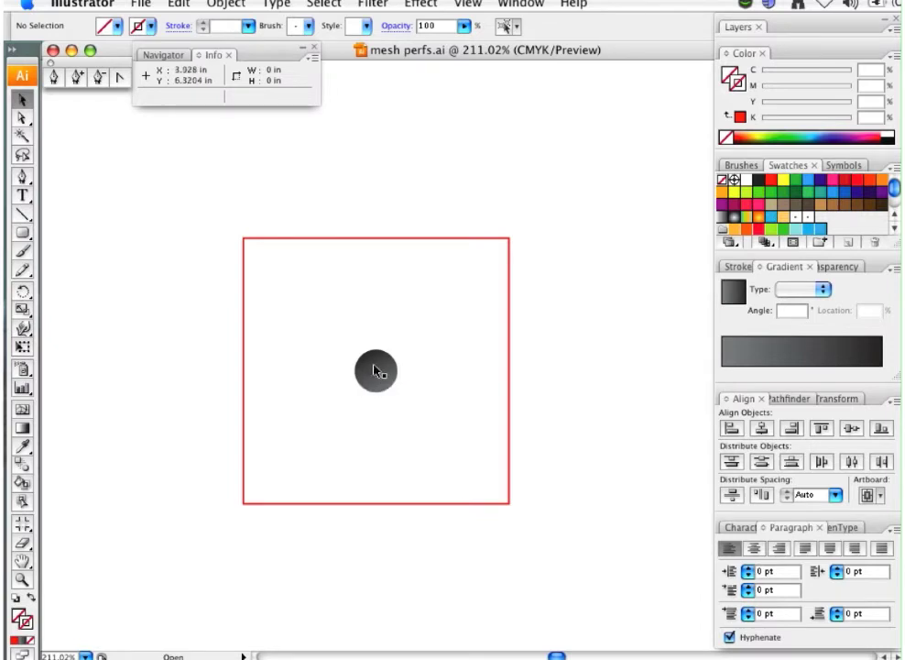
Step: Draw a tall rounded slit over the circle and give it the circle's dark vertical gradient
click(23, 233)
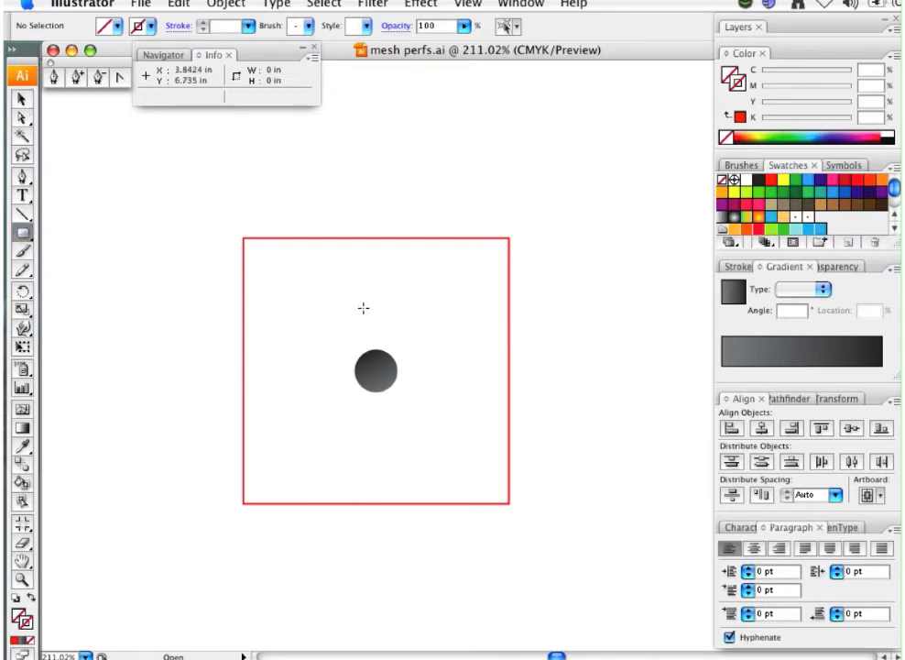
drag(364, 305, 382, 455)
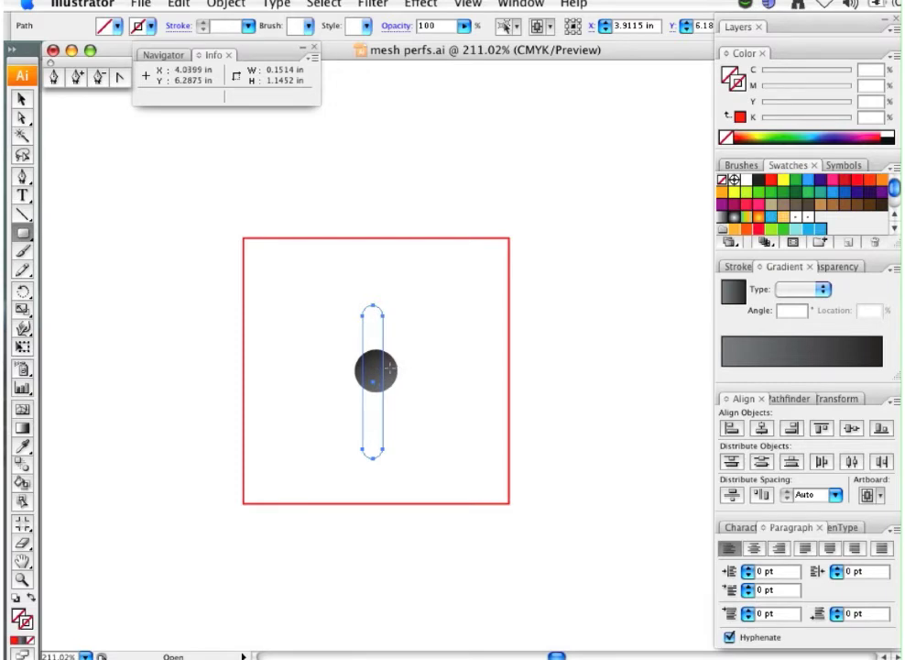
click(22, 447)
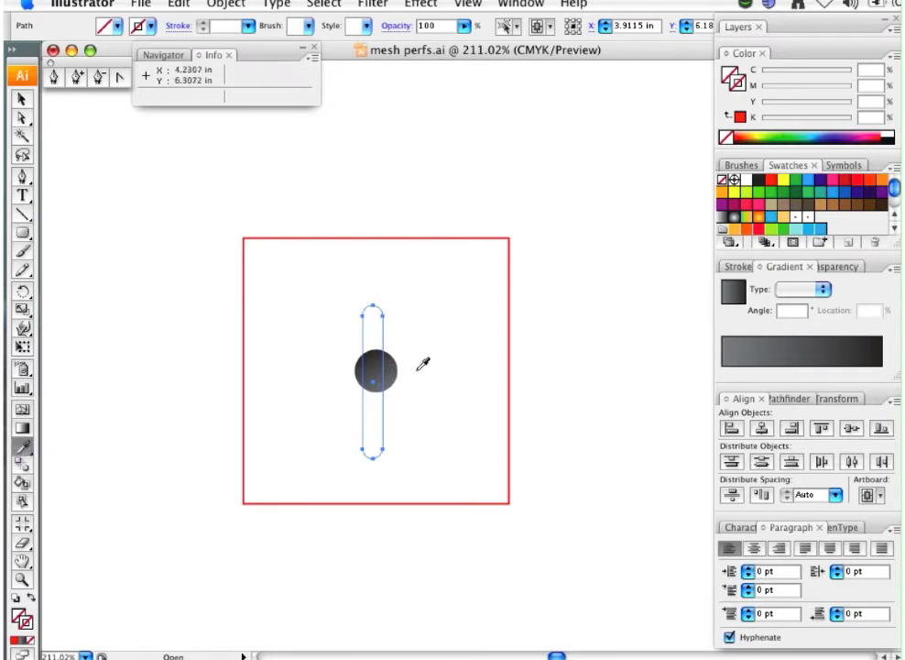
click(395, 370)
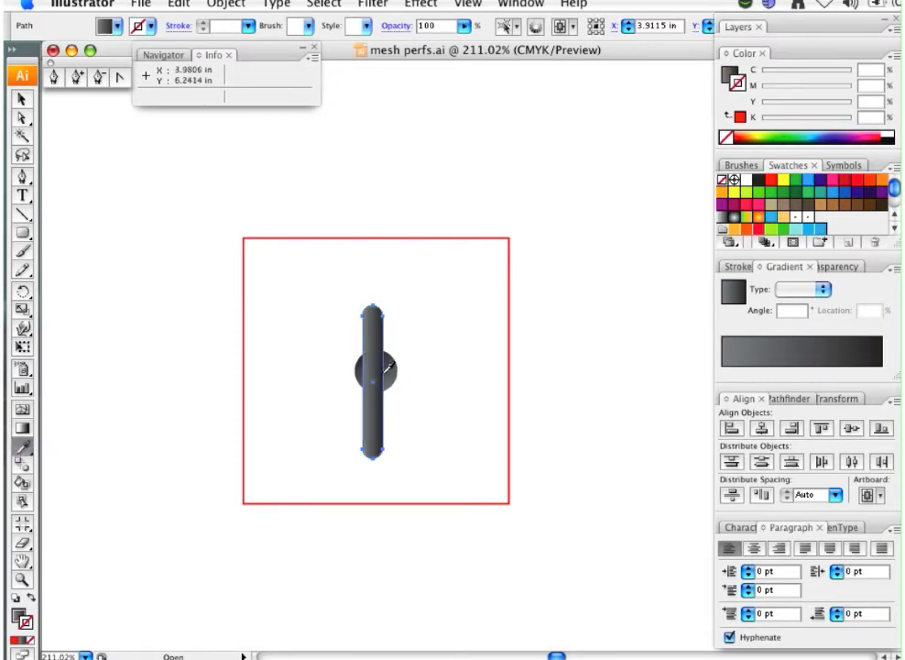
key(g)
drag(400, 449, 378, 349)
Step: Delete the circle behind the slit and copy the slit
key(v)
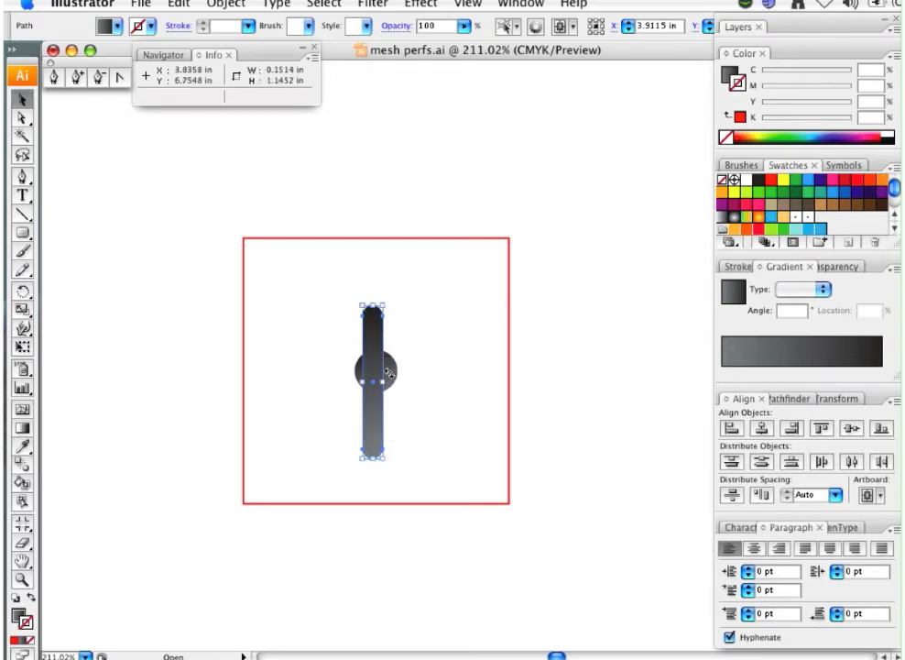
click(394, 371)
key(Delete)
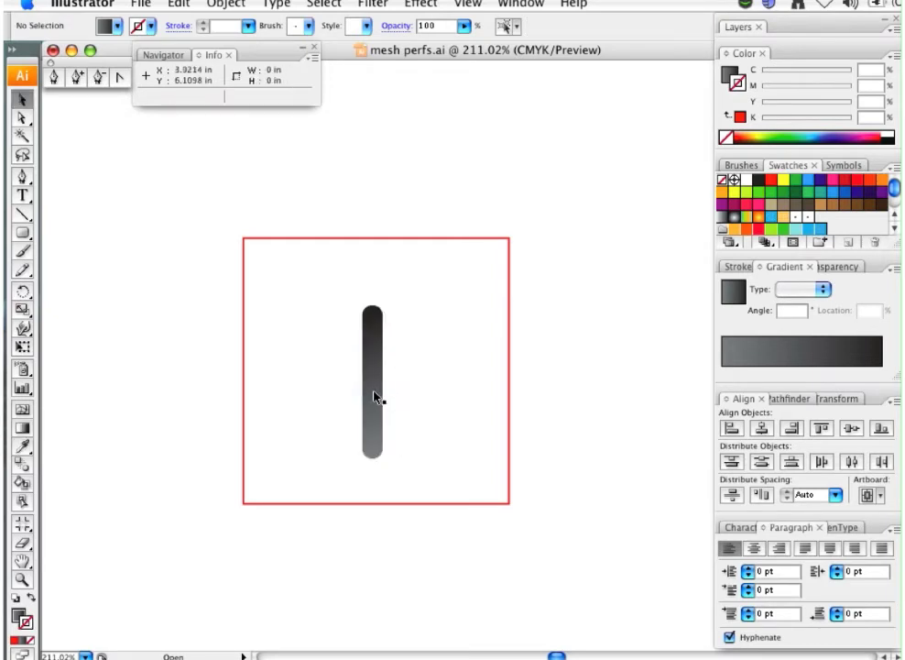
click(373, 388)
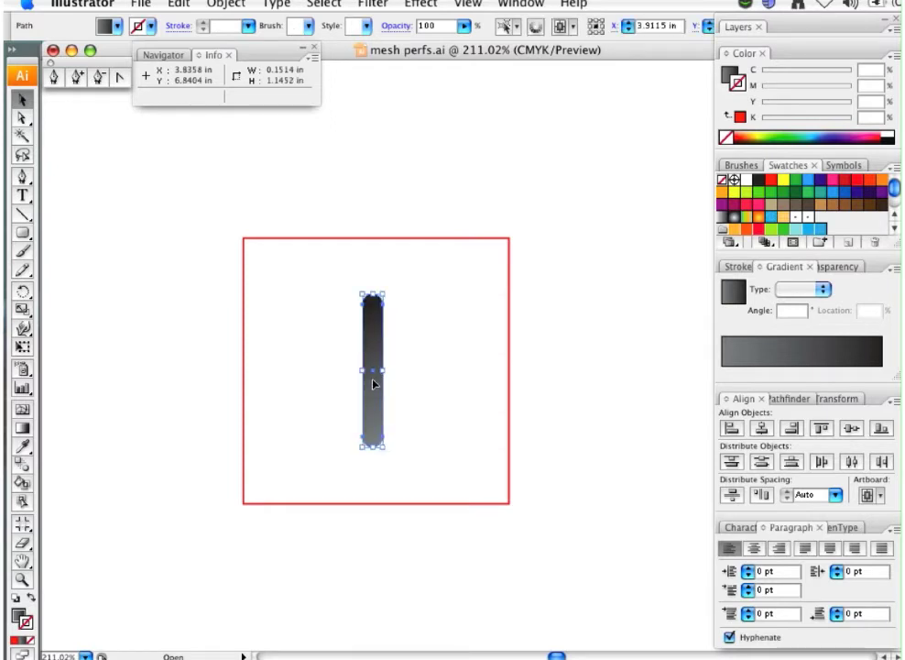
key(super+c)
Step: Rotate the copied slit 90° into a horizontal bar
key(r)
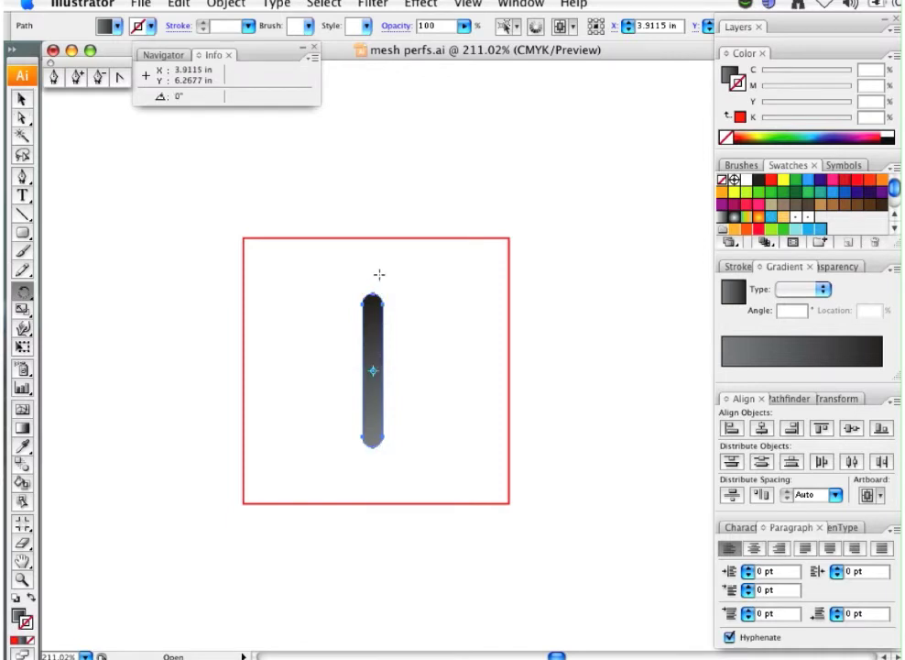
drag(378, 272, 443, 371)
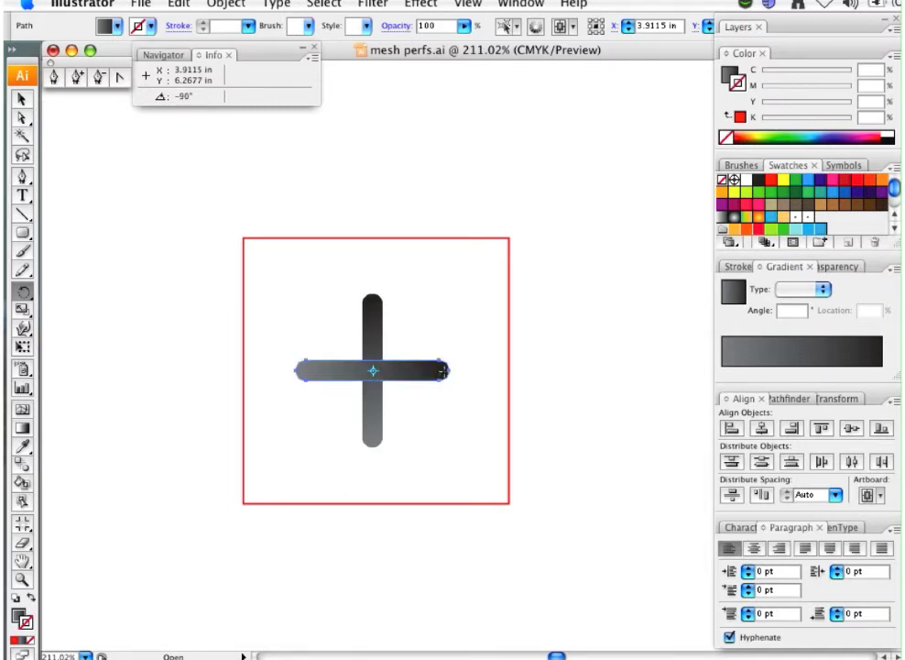
key(v)
Step: Unite the vertical and horizontal bars with Pathfinder and expand them into one cross path
click(373, 417)
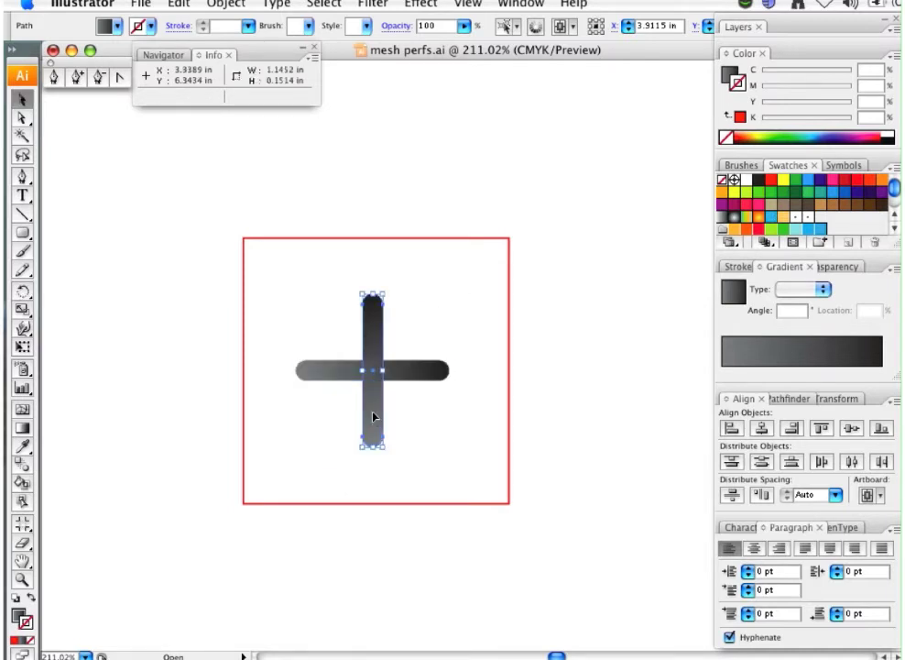
shift+click(435, 372)
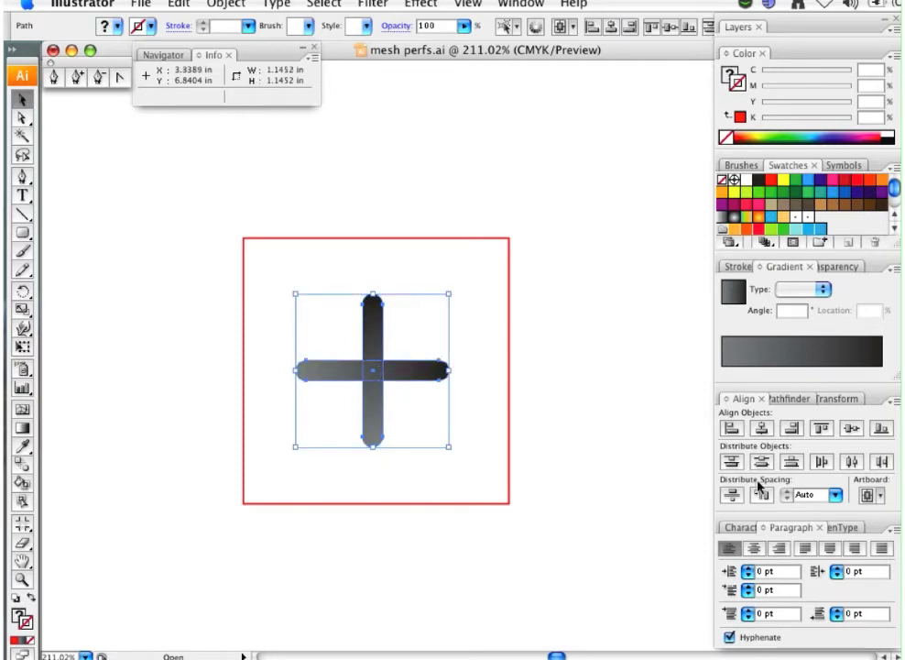
click(790, 400)
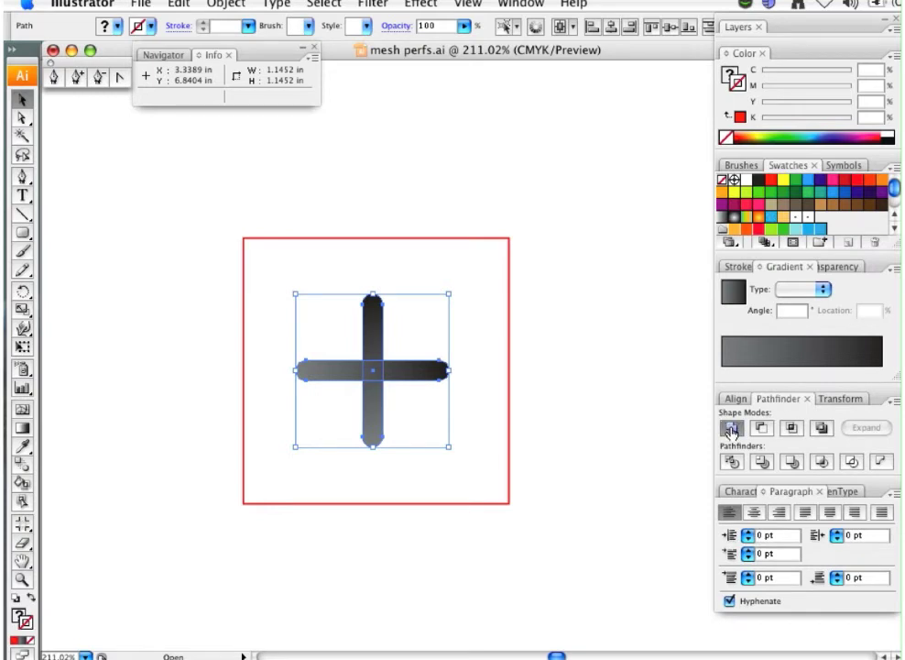
click(730, 428)
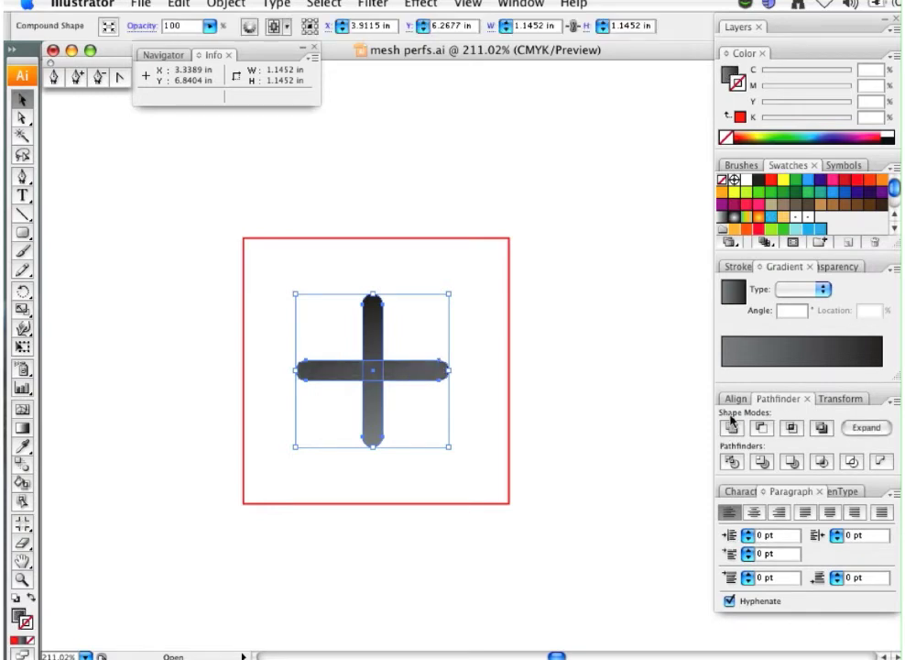
click(870, 430)
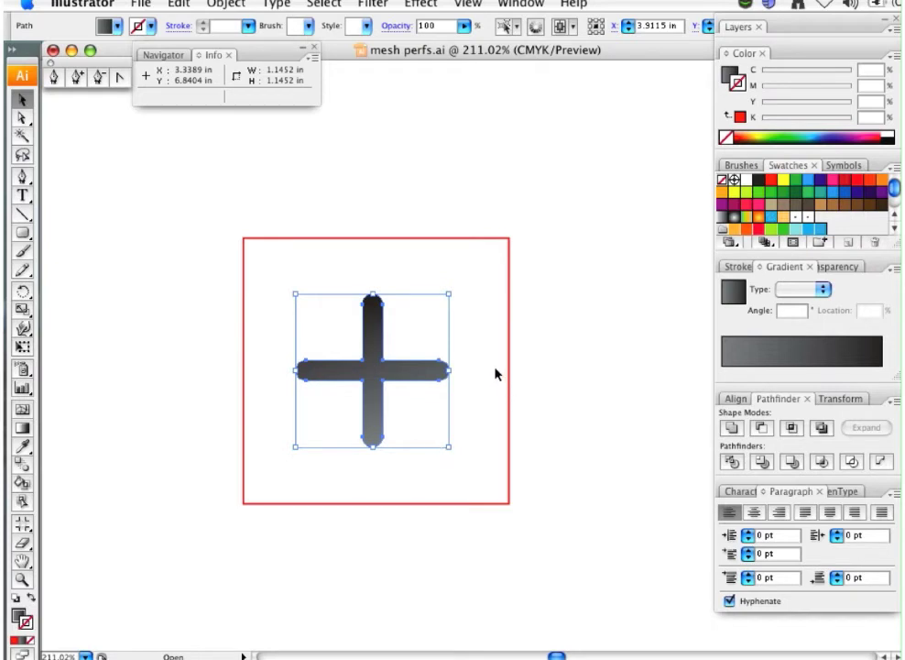
Step: Align the gradient cross to the red square's horizontal and vertical centres
drag(413, 377, 389, 401)
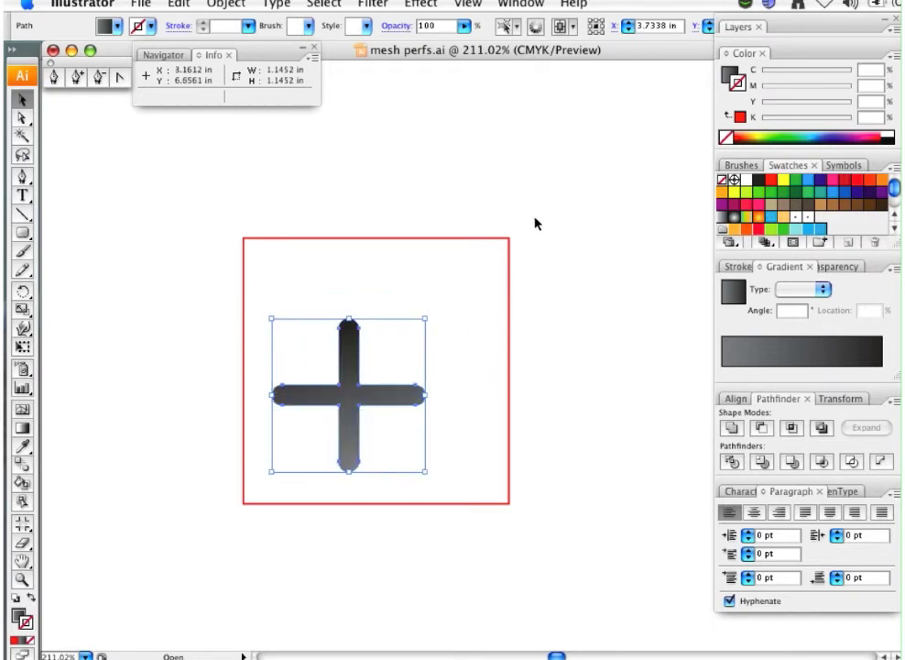
drag(542, 221, 317, 473)
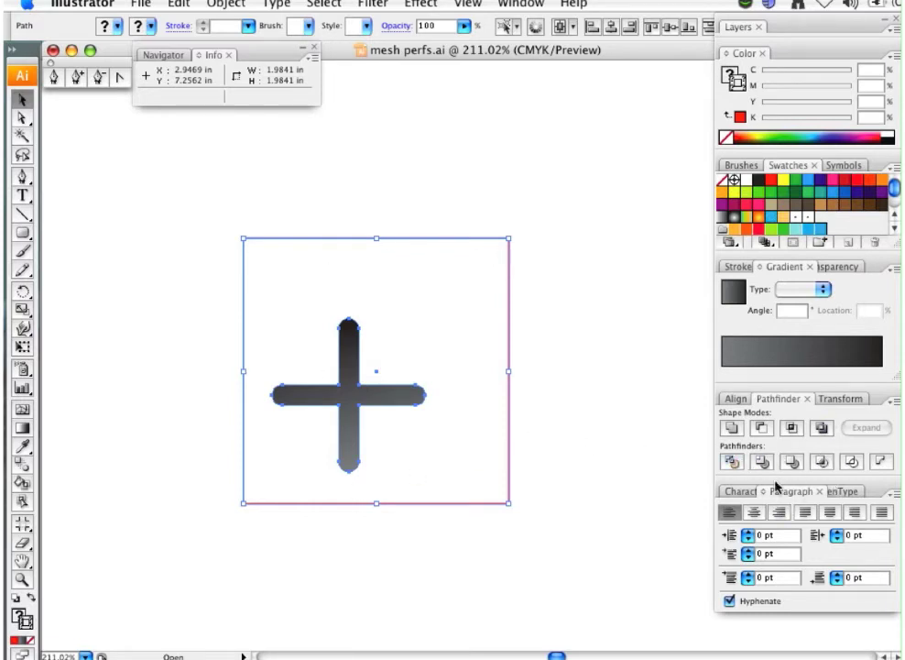
click(737, 401)
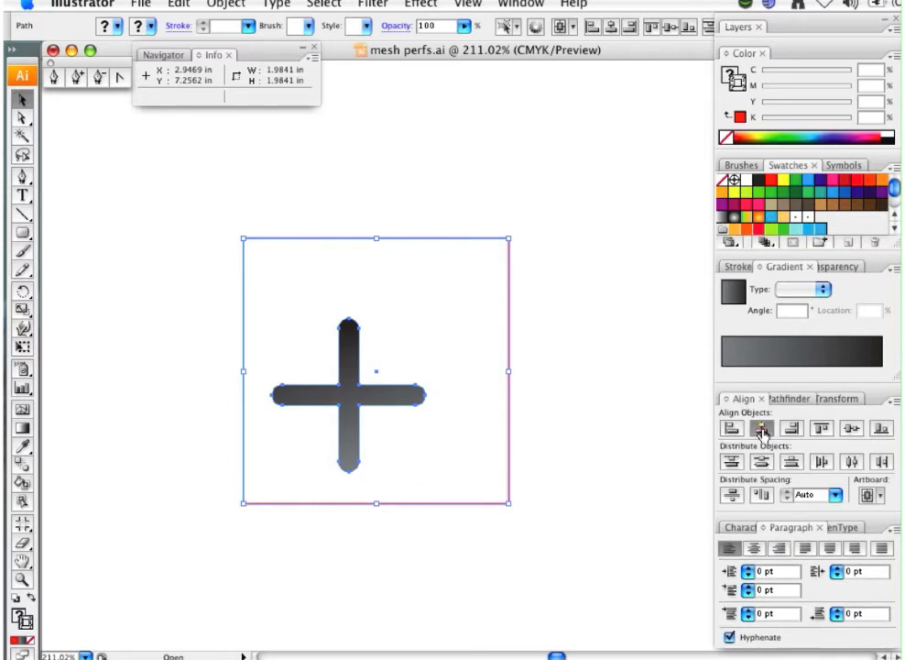
click(761, 428)
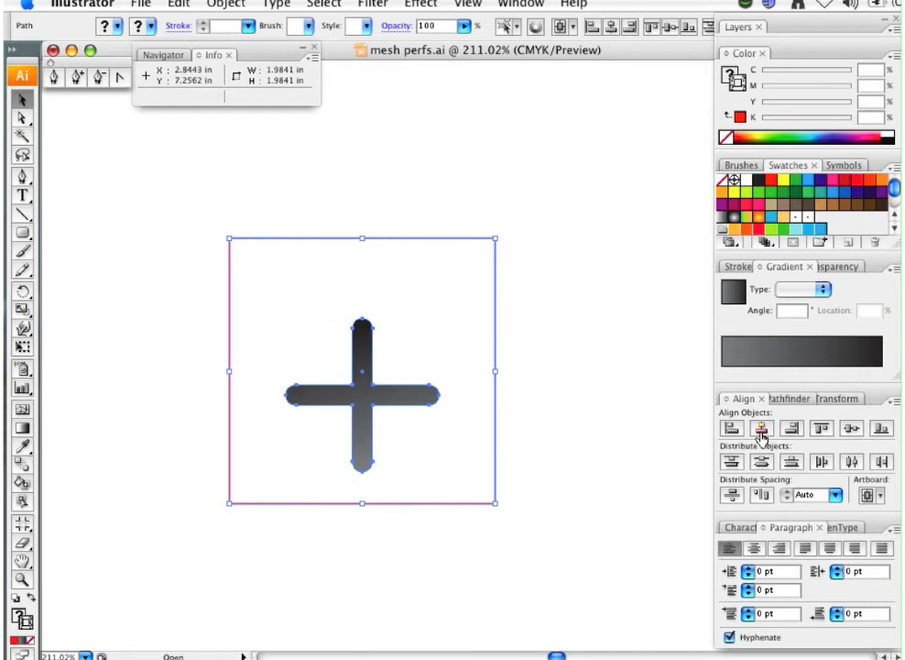
click(849, 431)
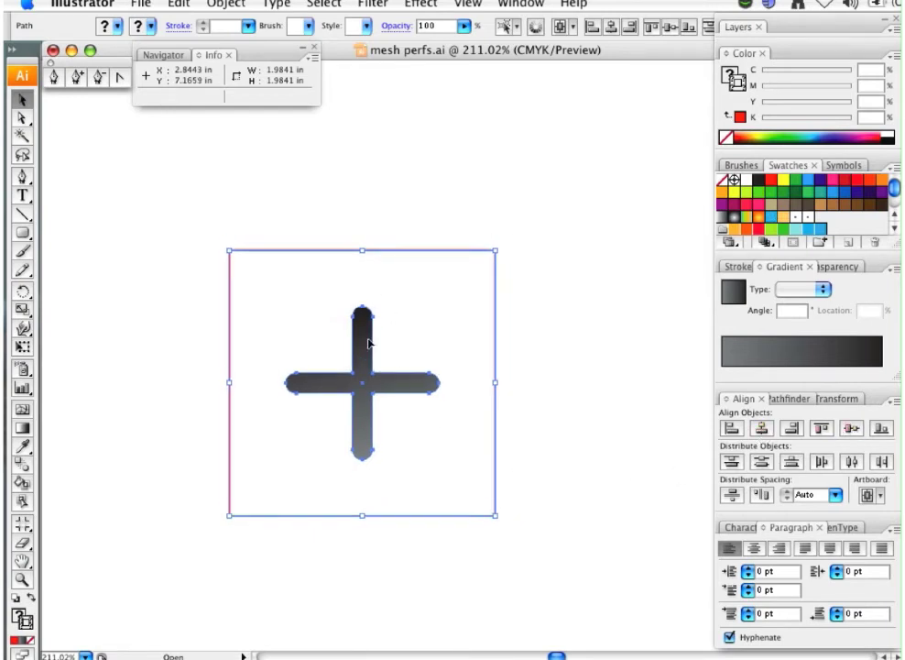
Step: Set the square's stroke to None, removing the red outline
click(509, 223)
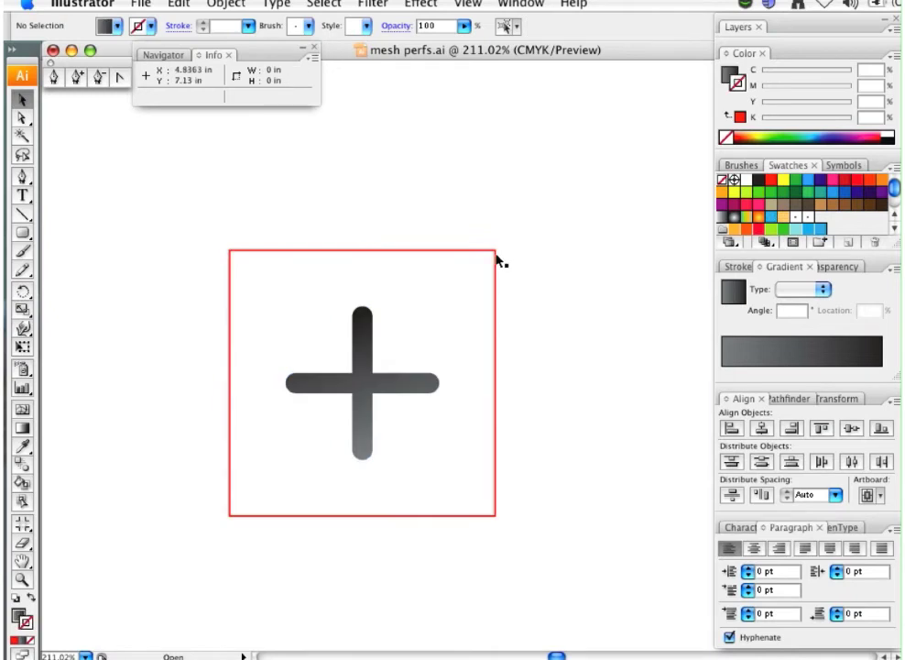
click(495, 261)
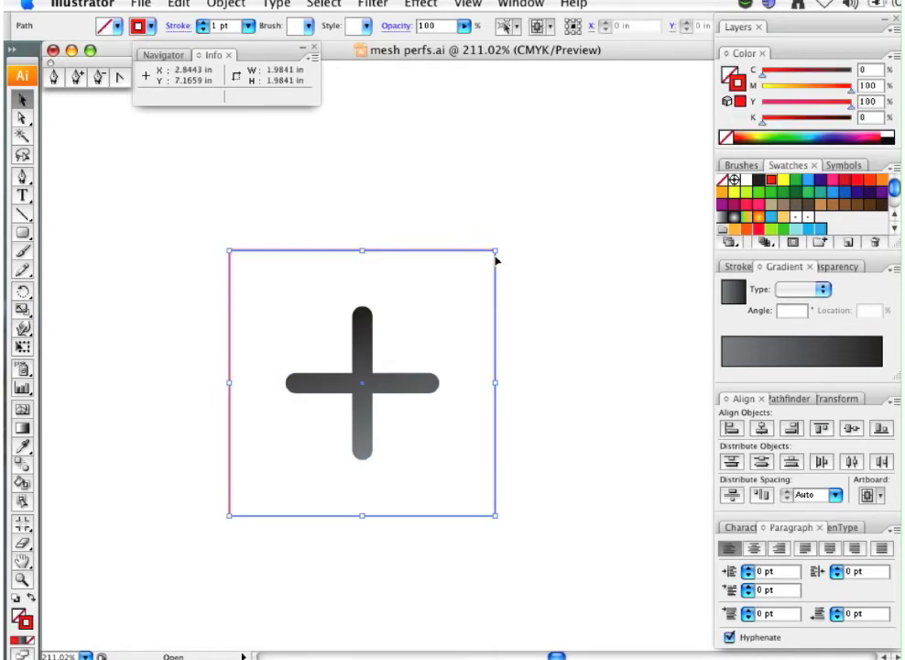
click(29, 643)
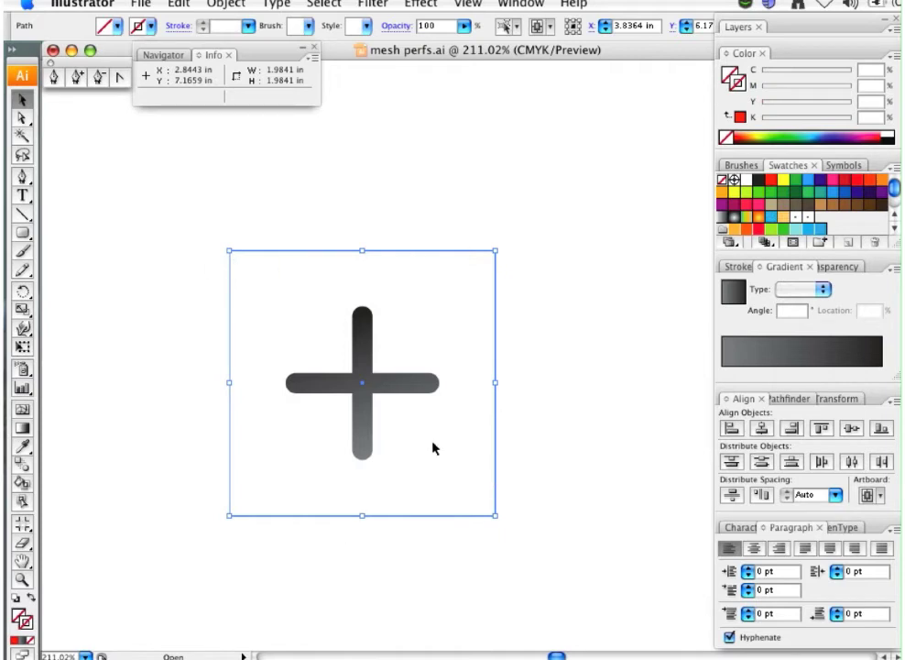
Step: Drag the cross and its square together into the Swatches panel as a new pattern
key(super+minus)
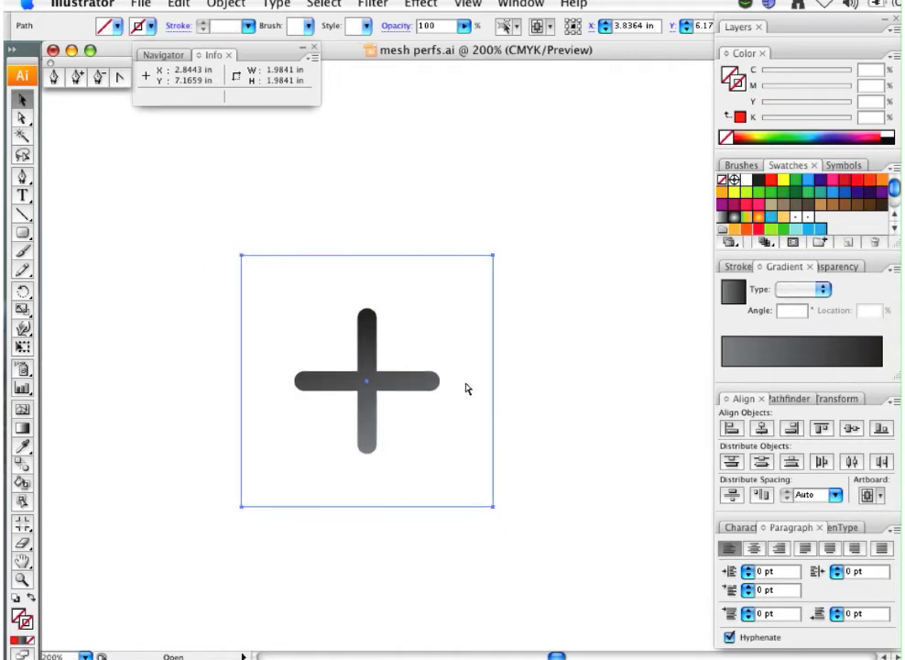
key(super+minus)
drag(539, 243, 342, 469)
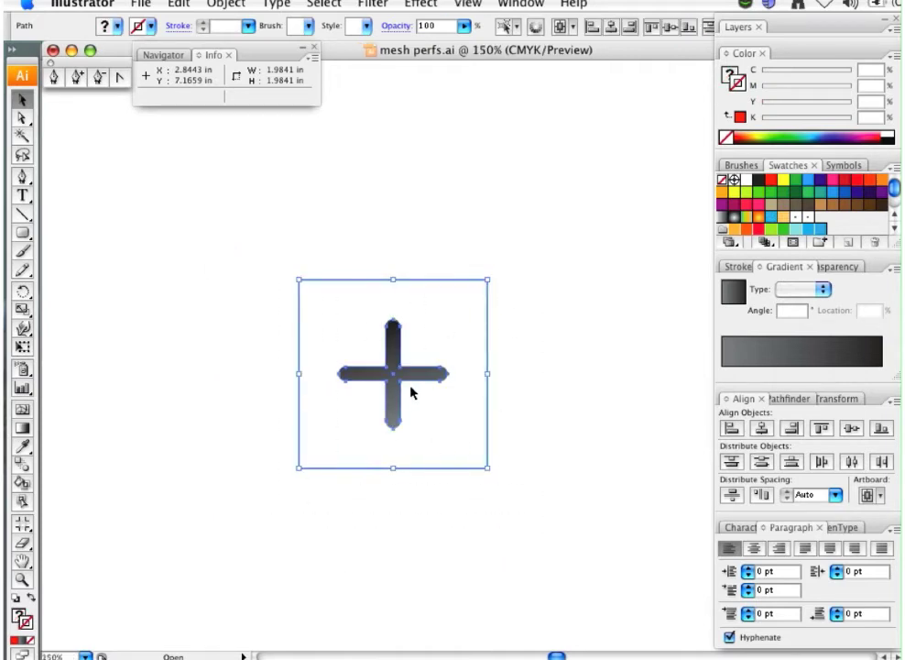
drag(420, 376, 819, 219)
Step: Zoom out to the whole artboard and move the cross tile to its top-left corner
click(581, 293)
key(super+minus)
key(super+minus)
key(super+minus)
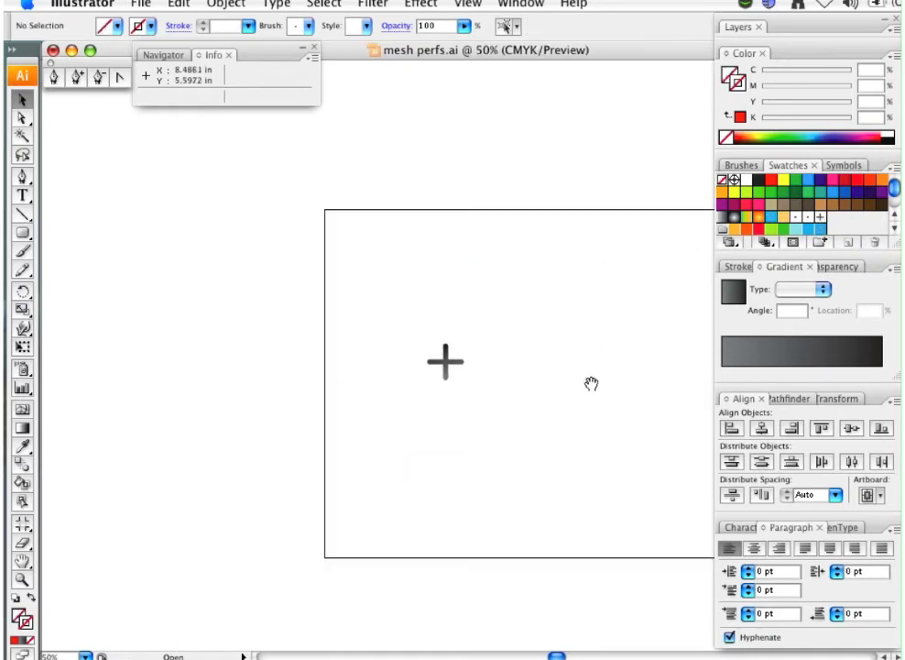
drag(590, 385, 410, 413)
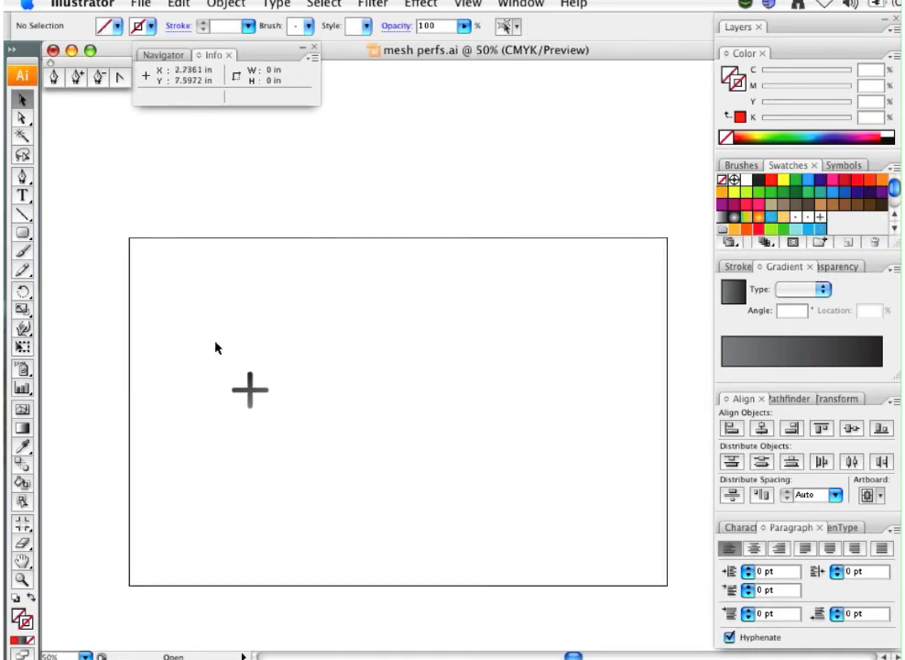
drag(250, 388, 169, 279)
Step: Draw an 11.8611 × 5.7222 in rounded rectangle and fill it with the cross pattern
click(22, 231)
mouse_move(190, 351)
mouse_down()
mouse_move(297, 452)
mouse_move(548, 506)
mouse_move(565, 530)
mouse_up()
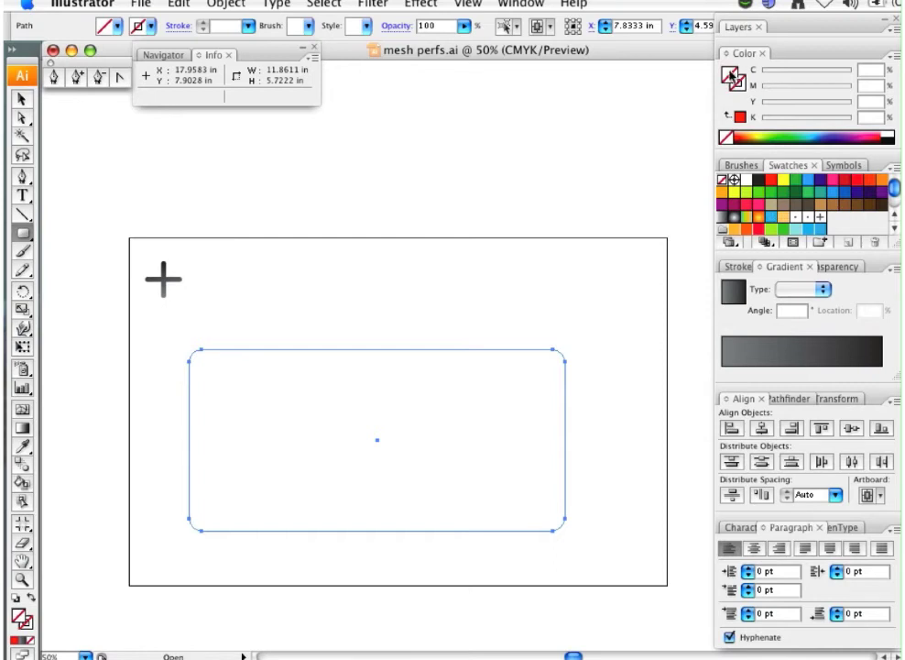
click(820, 216)
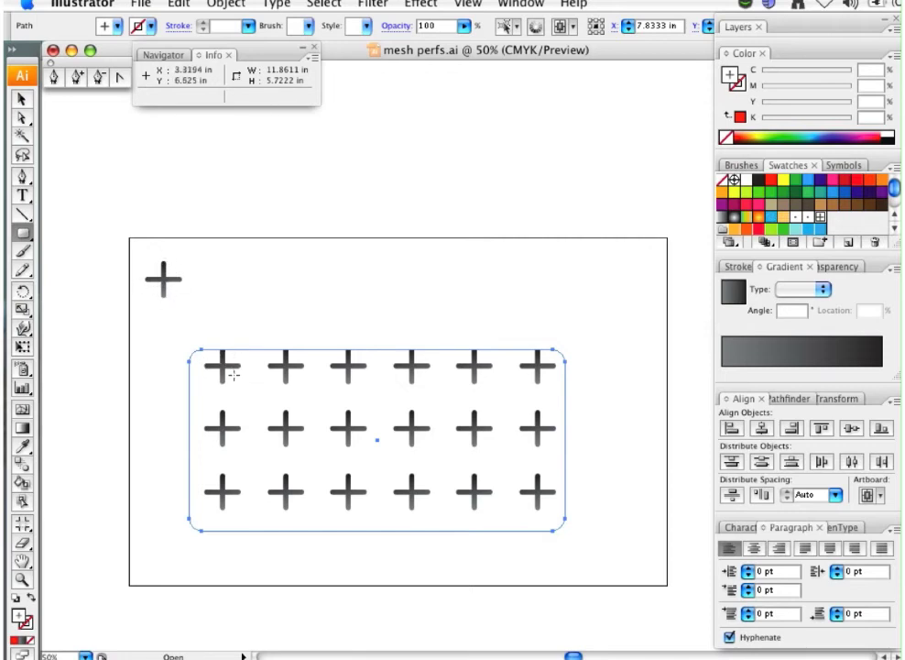
Step: Scale only the rectangle's cross pattern to about 85%, then deselect
key(s)
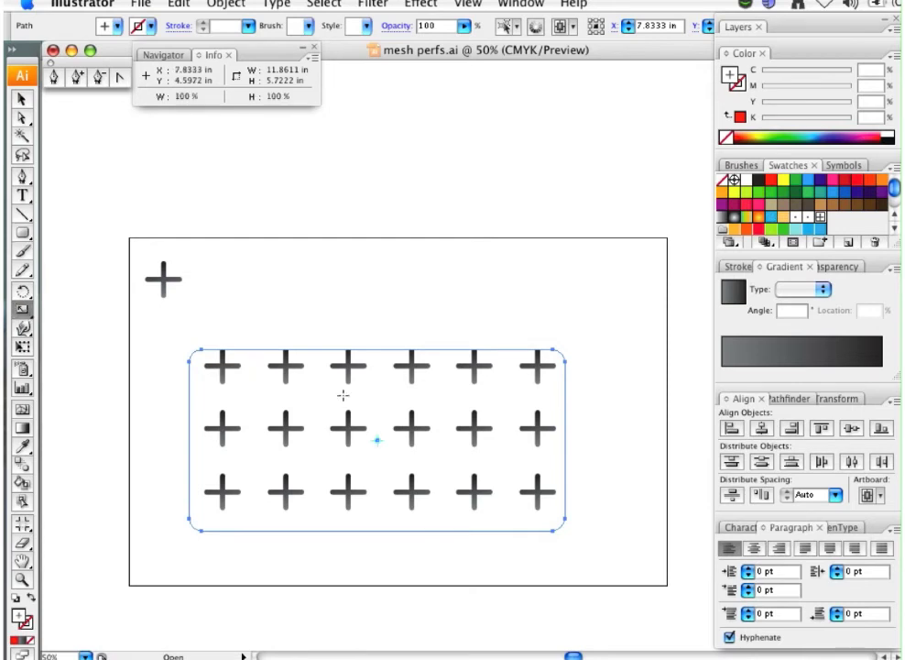
drag(615, 288, 601, 336)
drag(631, 282, 606, 330)
drag(624, 292, 614, 314)
key(v)
click(313, 245)
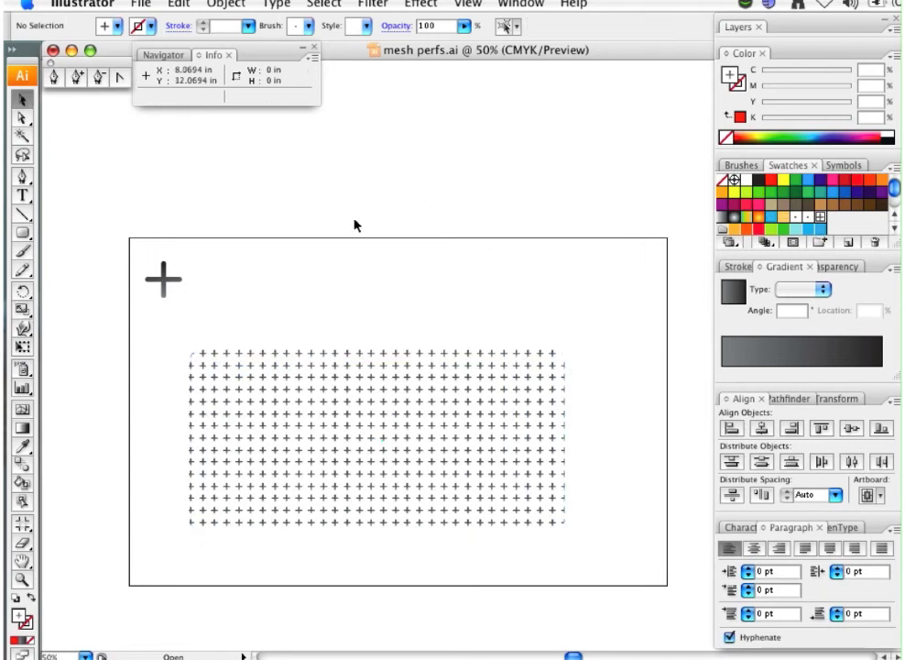
Step: Zoom in on the plus tile and give its invisible bounding square a red outline
click(165, 277)
key(super+space)
drag(116, 212, 246, 345)
key(super+minus)
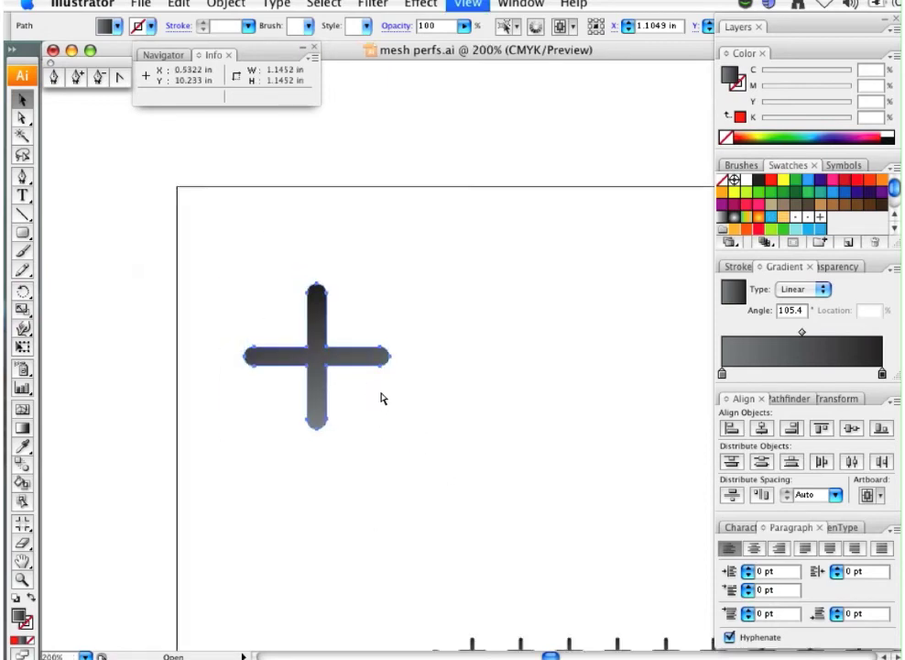
key(super+minus)
scroll(371, 509, down, 3)
scroll(371, 508, right, 3)
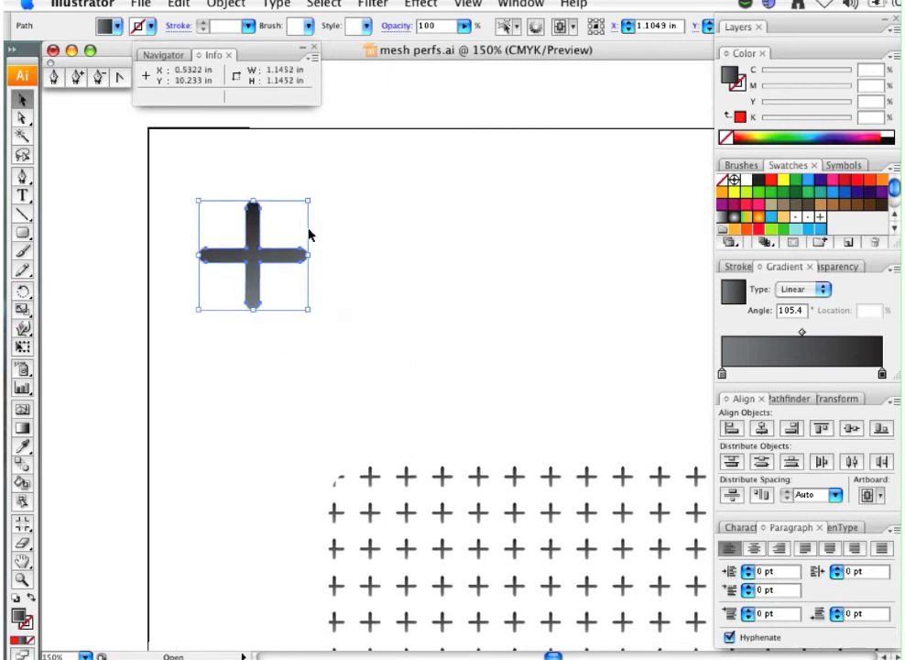
mouse_move(347, 170)
mouse_down()
mouse_move(283, 289)
mouse_move(276, 329)
mouse_up()
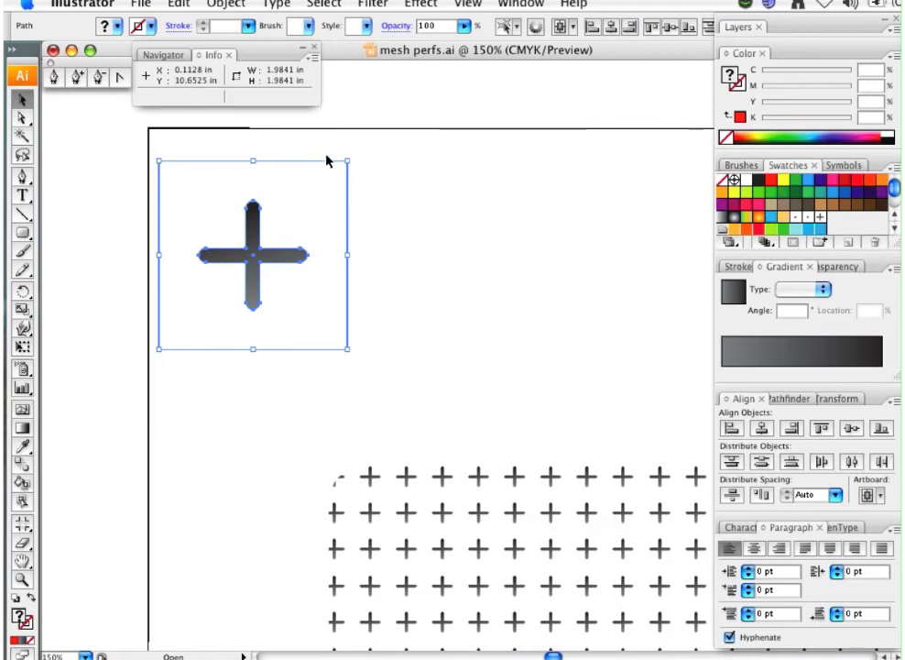
click(284, 362)
drag(283, 362, 291, 318)
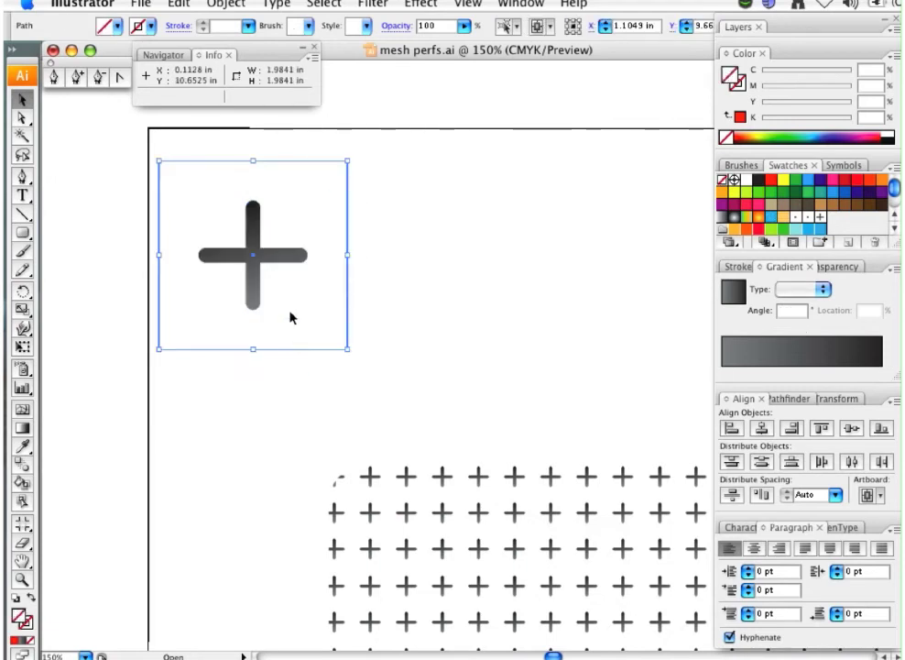
click(14, 644)
click(228, 389)
Step: Shrink the plus, enlarge the tile square to 3.7069 in, and move both above the artboard
click(270, 248)
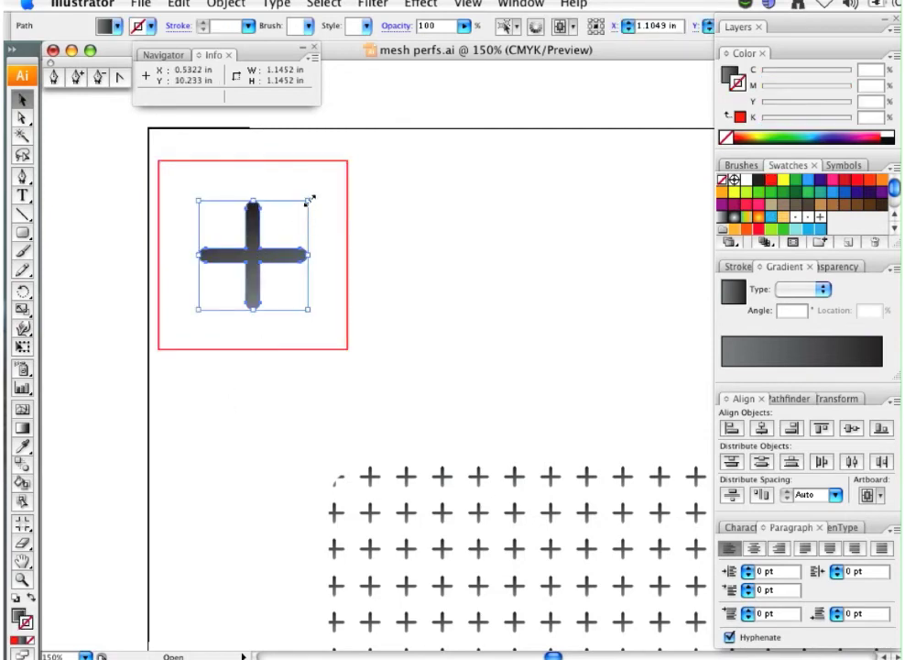
drag(310, 199, 295, 231)
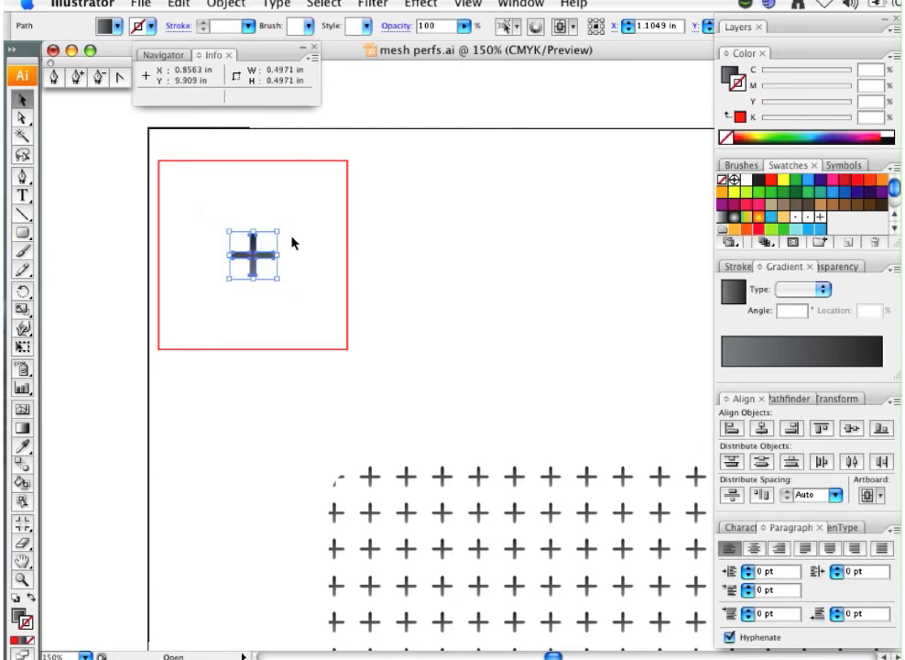
click(347, 195)
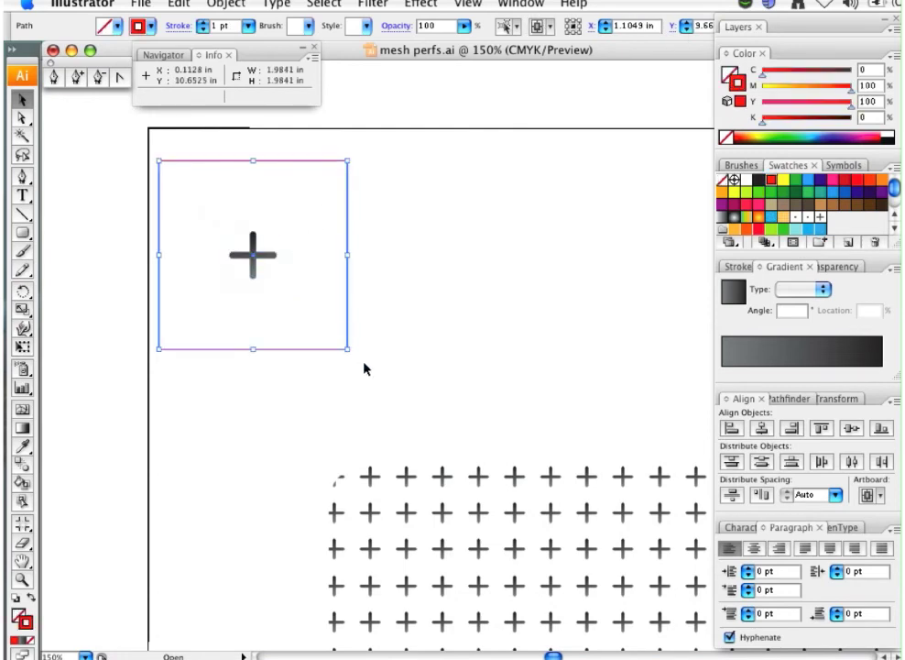
drag(348, 348, 373, 395)
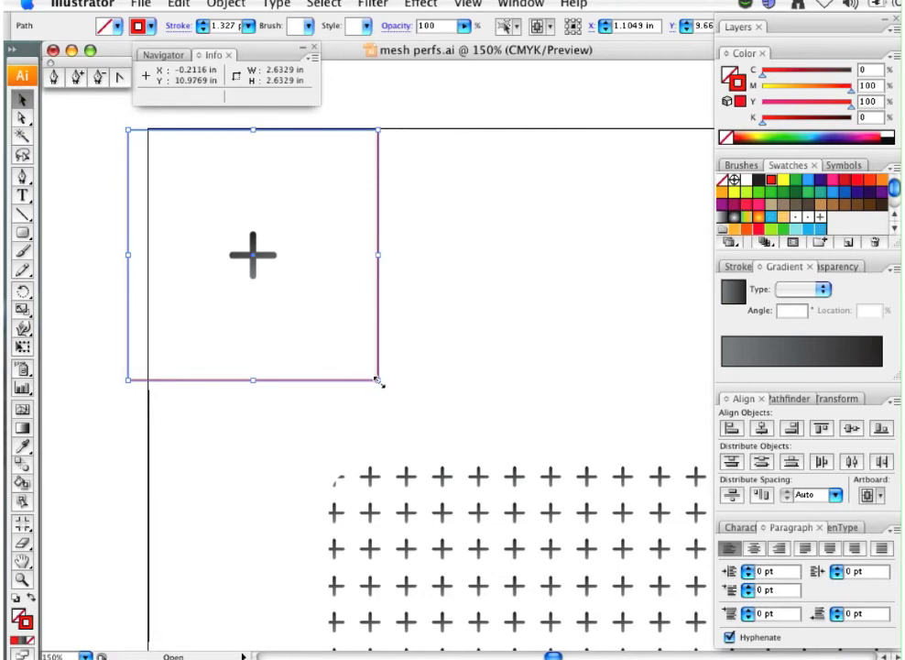
drag(379, 381, 424, 433)
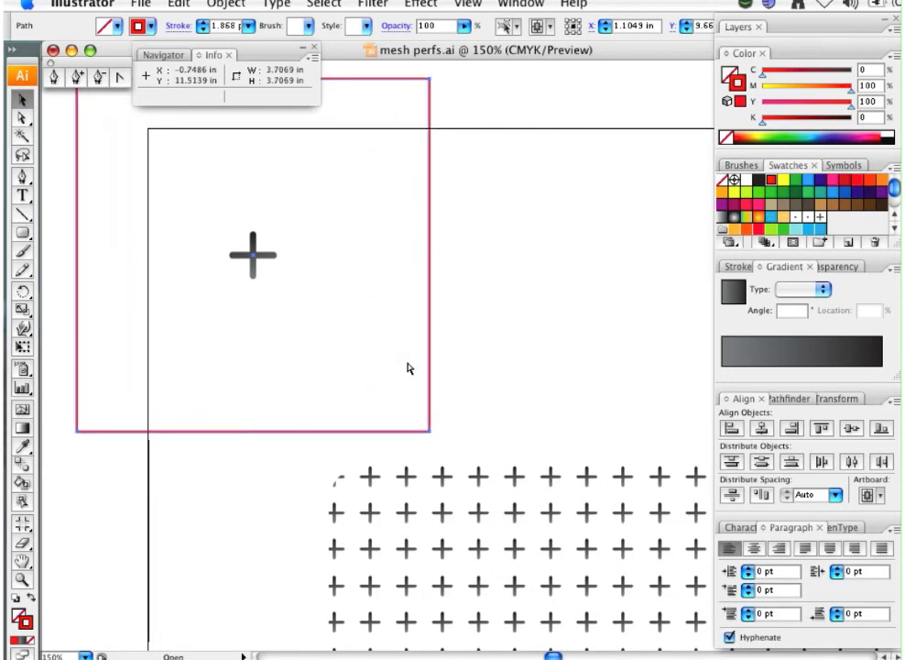
key(super+minus)
key(super+minus)
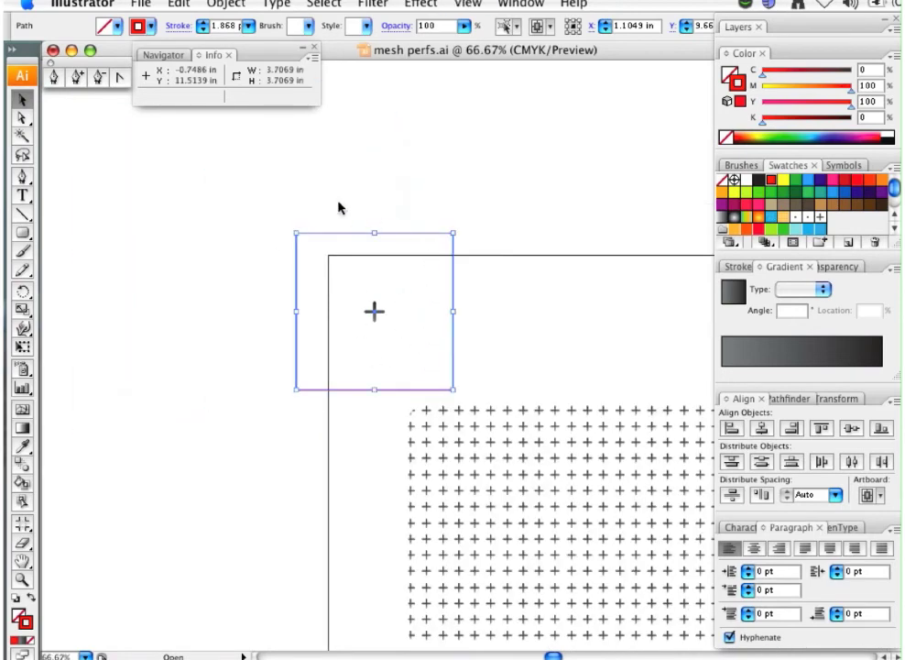
shift+click(376, 313)
drag(376, 313, 408, 174)
Step: Remove the tile square's red outline and save square and plus as a new pattern swatch
drag(420, 279, 416, 344)
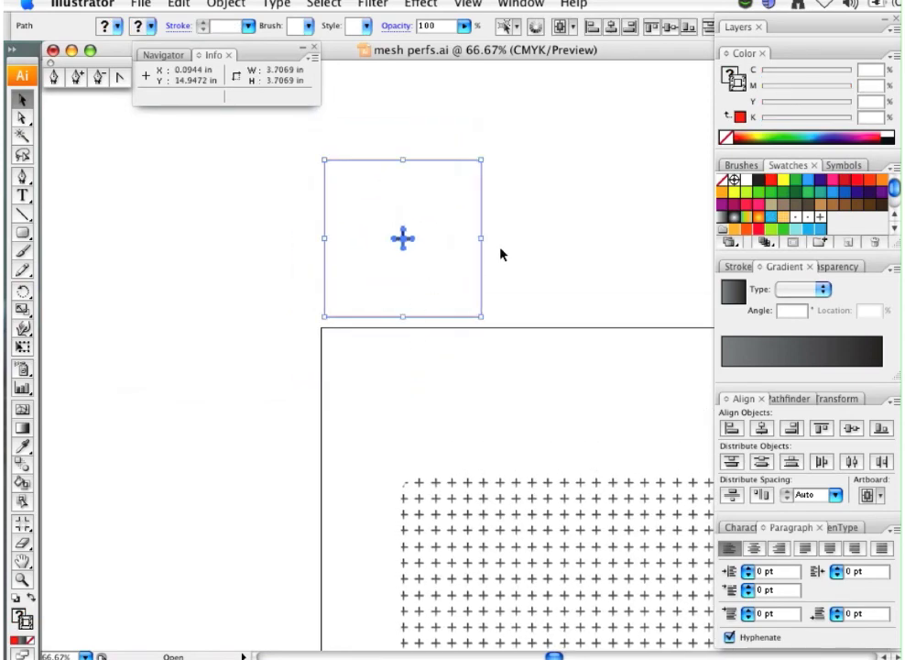
click(495, 174)
drag(493, 193, 472, 229)
key(slash)
shift+click(403, 238)
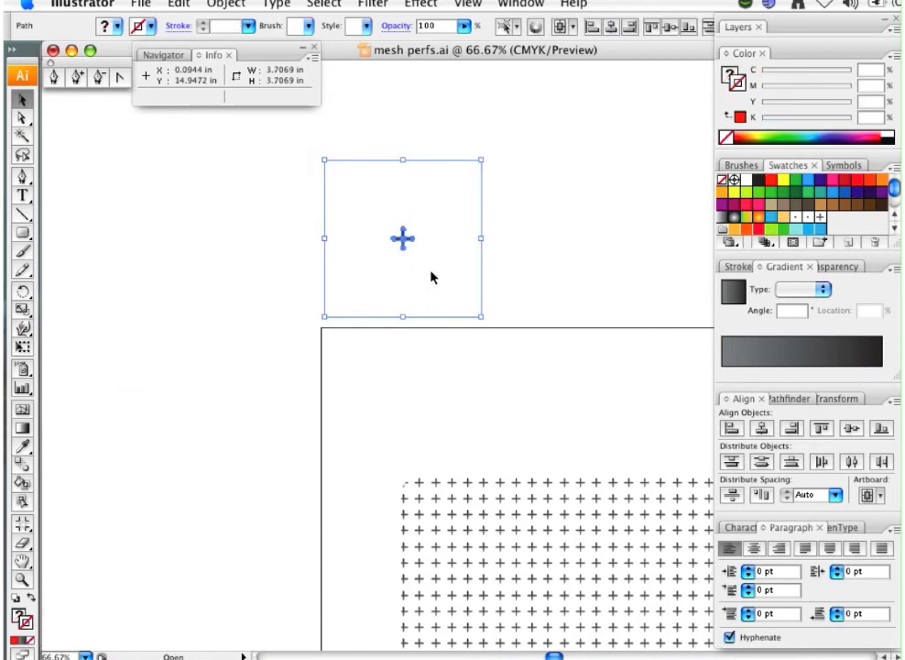
drag(410, 243, 701, 321)
Step: Fill the rounded rectangle with the new swatch and scale the pattern to 106.69%
drag(481, 464, 365, 376)
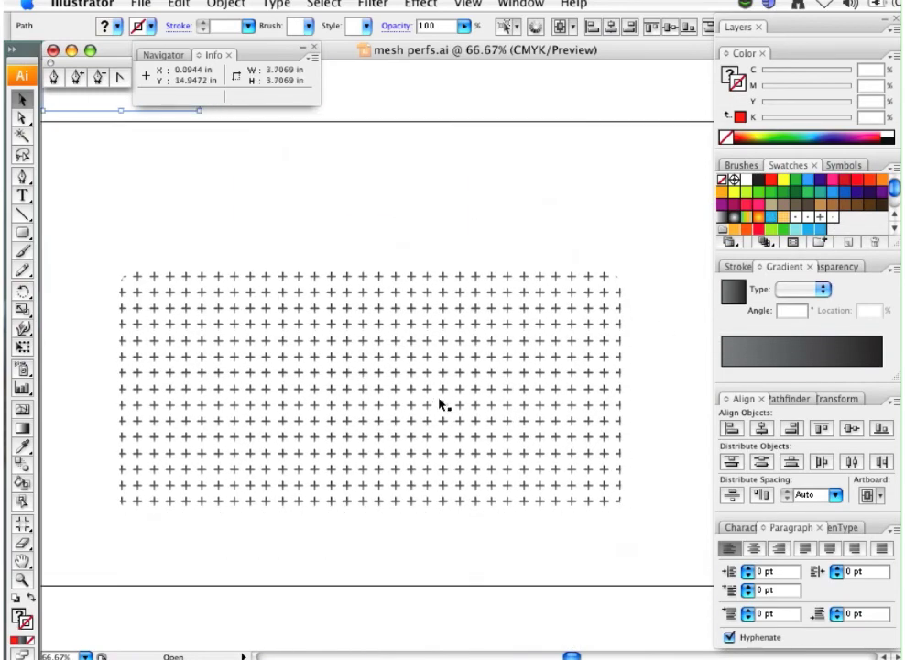
drag(441, 404, 468, 515)
click(503, 472)
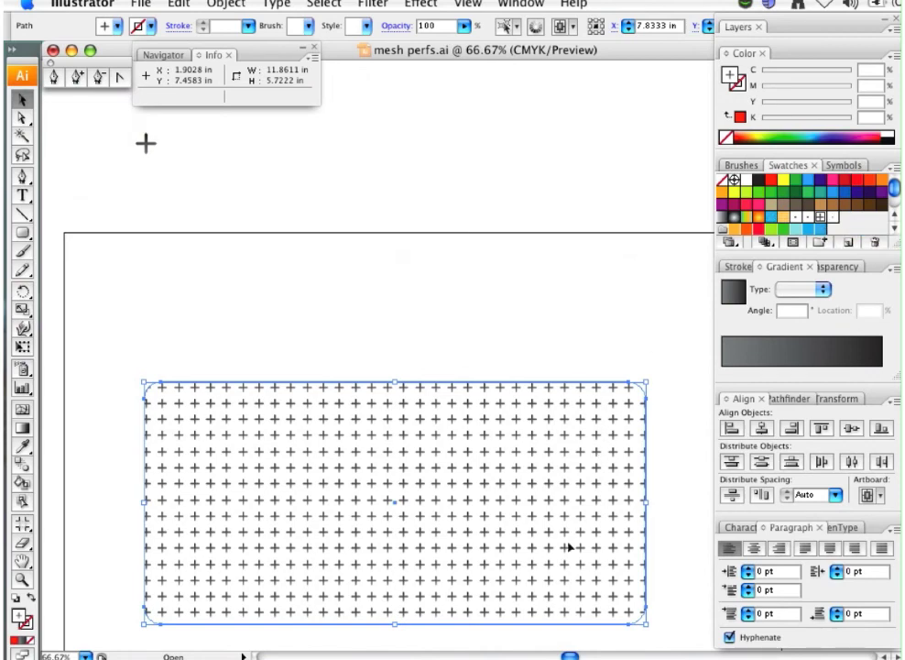
click(833, 216)
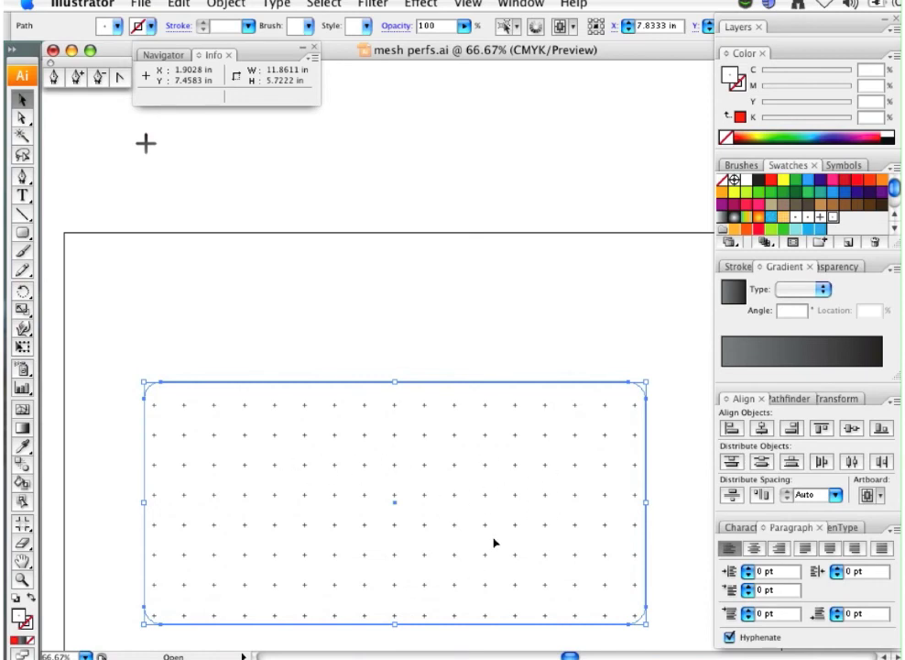
key(s)
drag(669, 342, 641, 318)
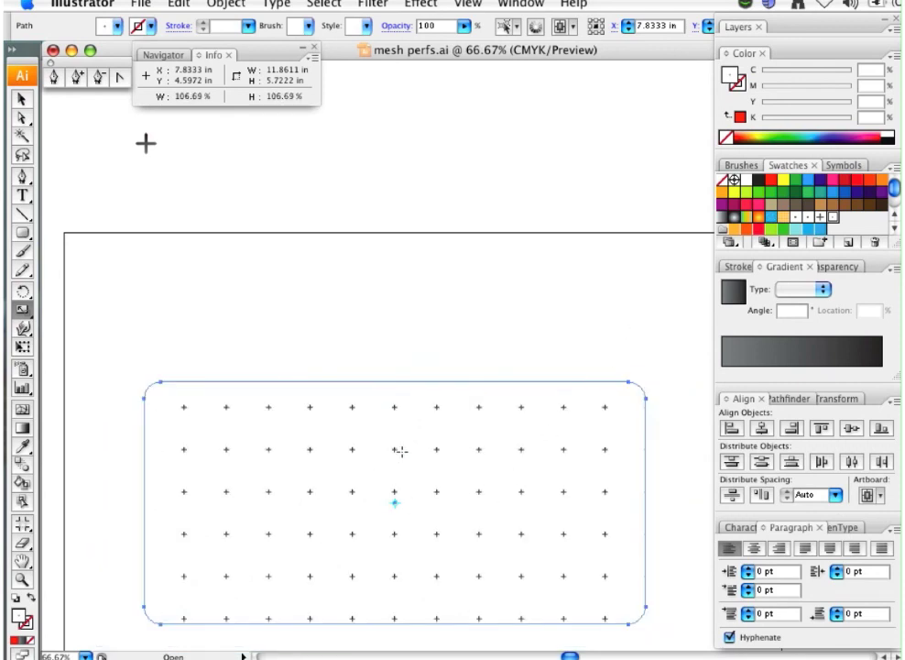
Step: Place a copy of the tile and its cross beside the original to test spacing
key(v)
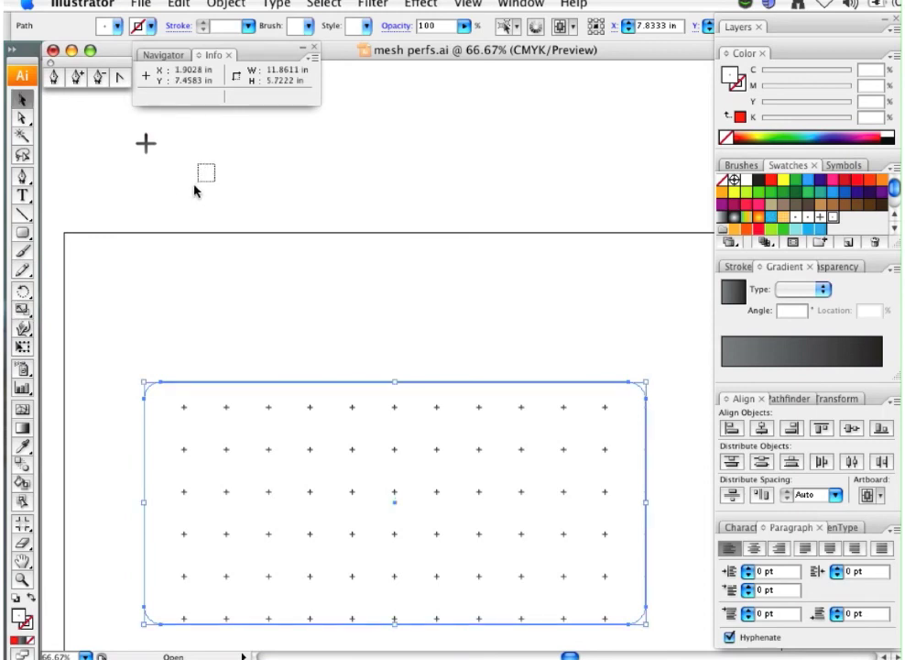
click(184, 195)
click(224, 162)
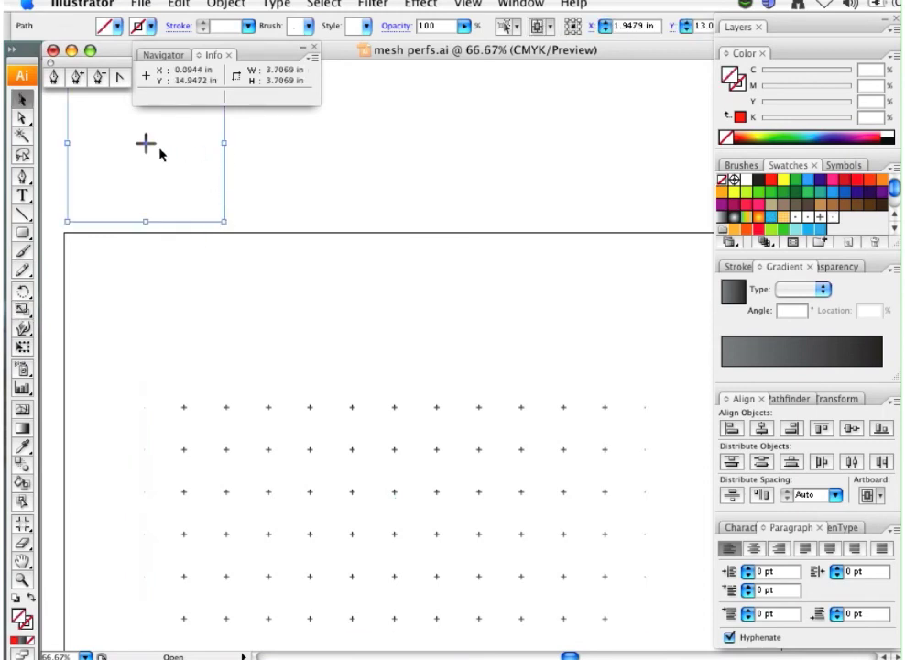
drag(237, 183, 257, 311)
shift+click(161, 258)
drag(165, 256, 322, 265)
drag(103, 410, 310, 247)
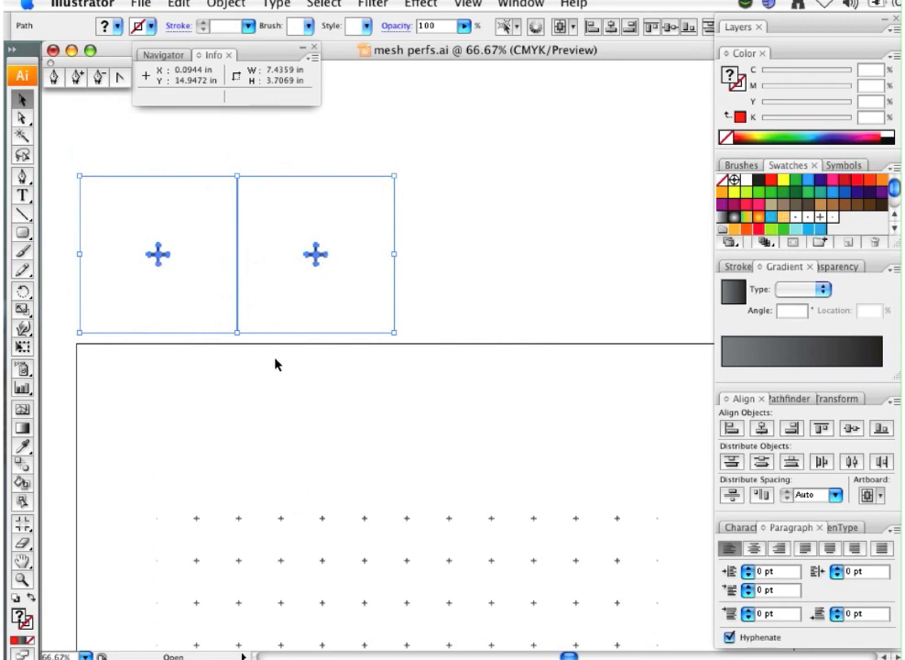
Step: Delete the test copy of the tile, undoing stray changes to the original square
click(354, 518)
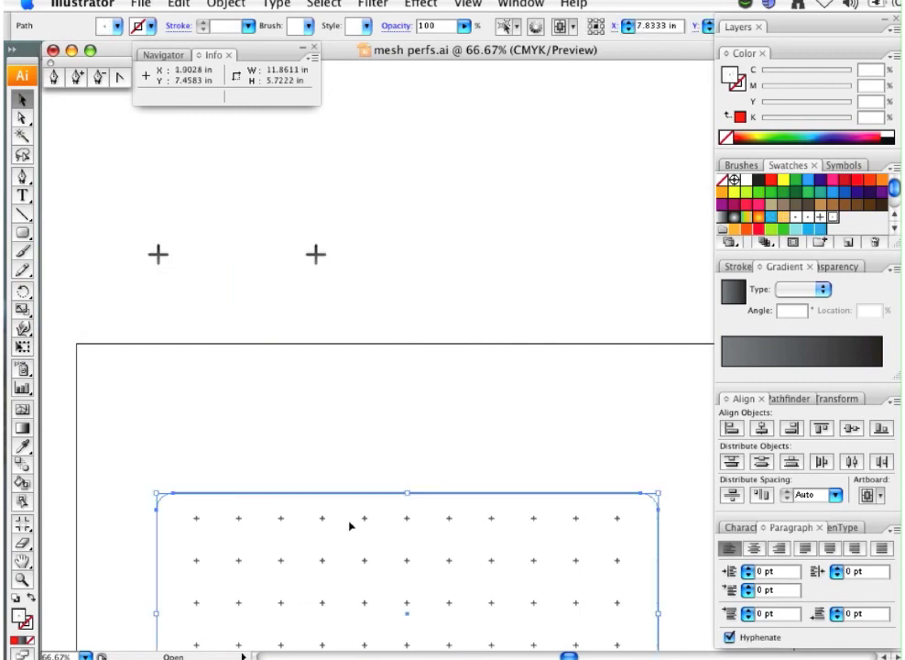
click(188, 210)
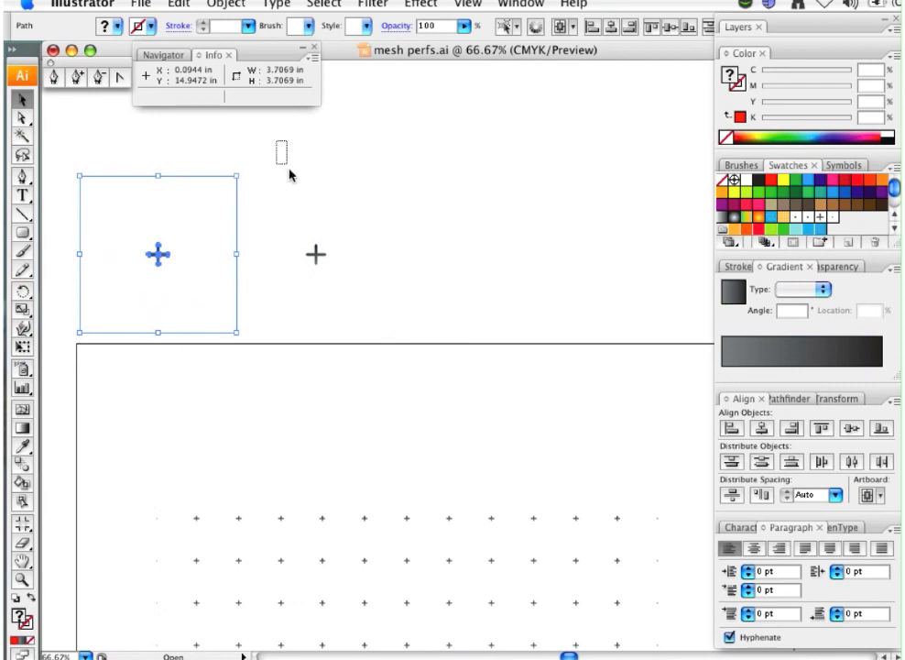
key(super+z)
click(157, 243)
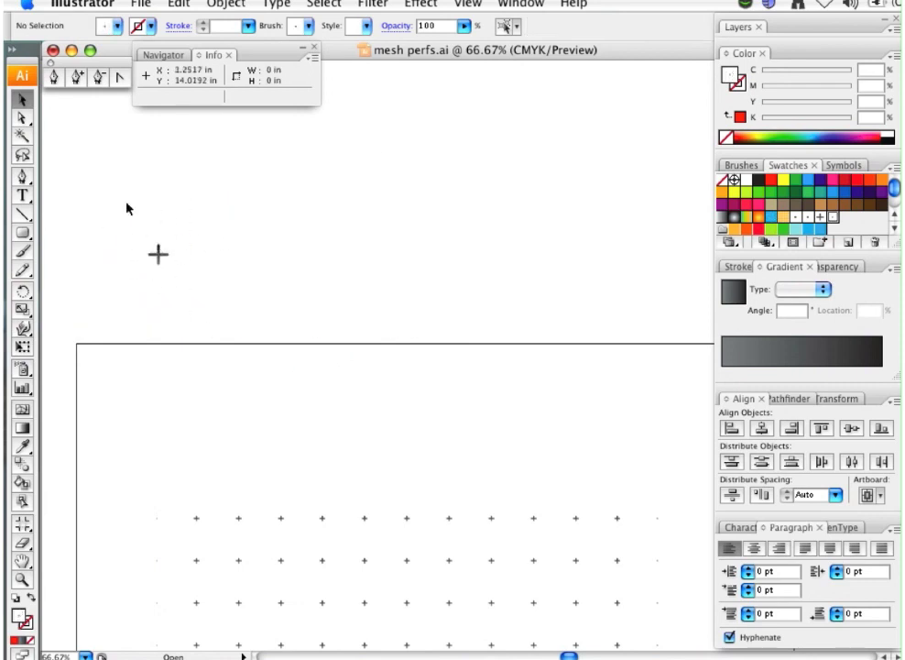
drag(116, 376, 99, 253)
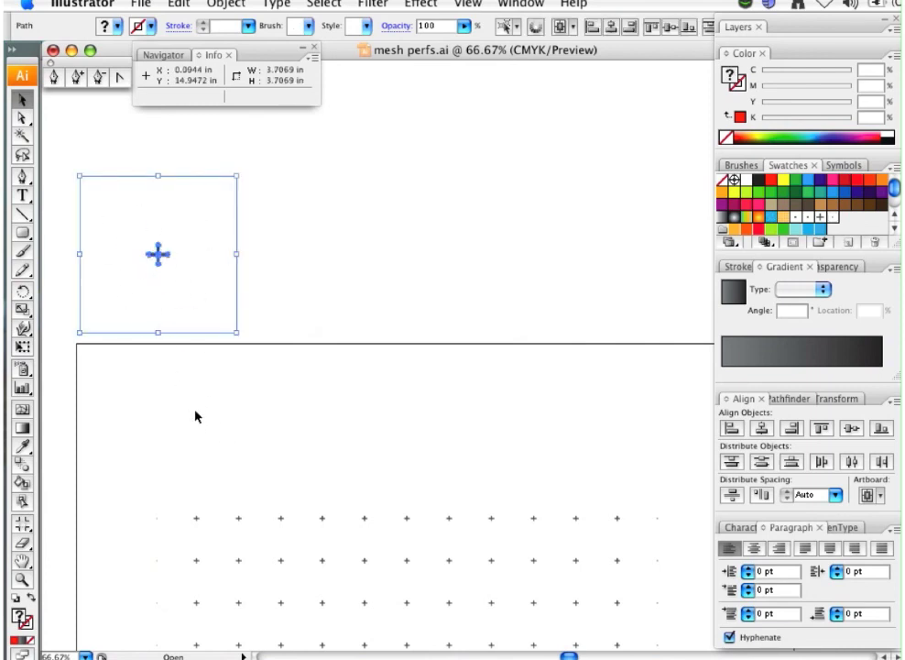
key(Delete)
key(ctrl+minus)
drag(483, 514, 394, 425)
key(ctrl+z)
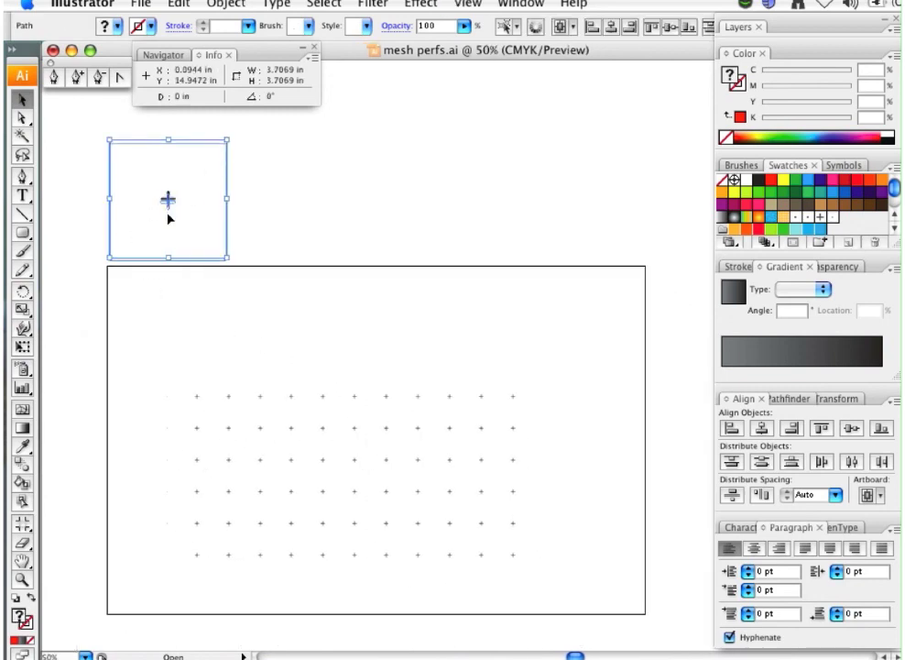
Step: Move the tile to the artboard's top-left corner and nudge the perforated rectangle down
drag(169, 217, 171, 341)
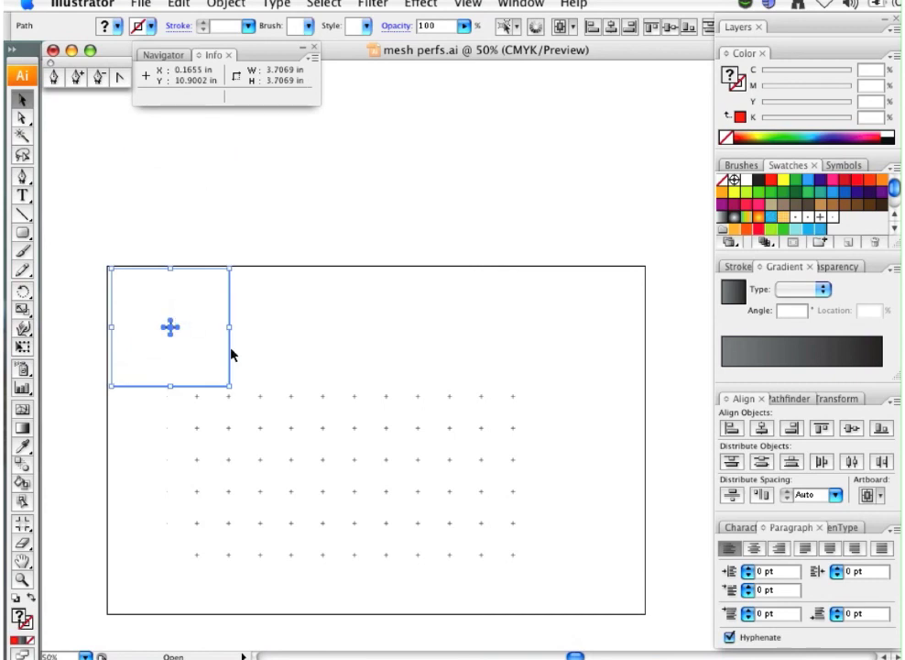
drag(299, 396, 297, 424)
click(312, 409)
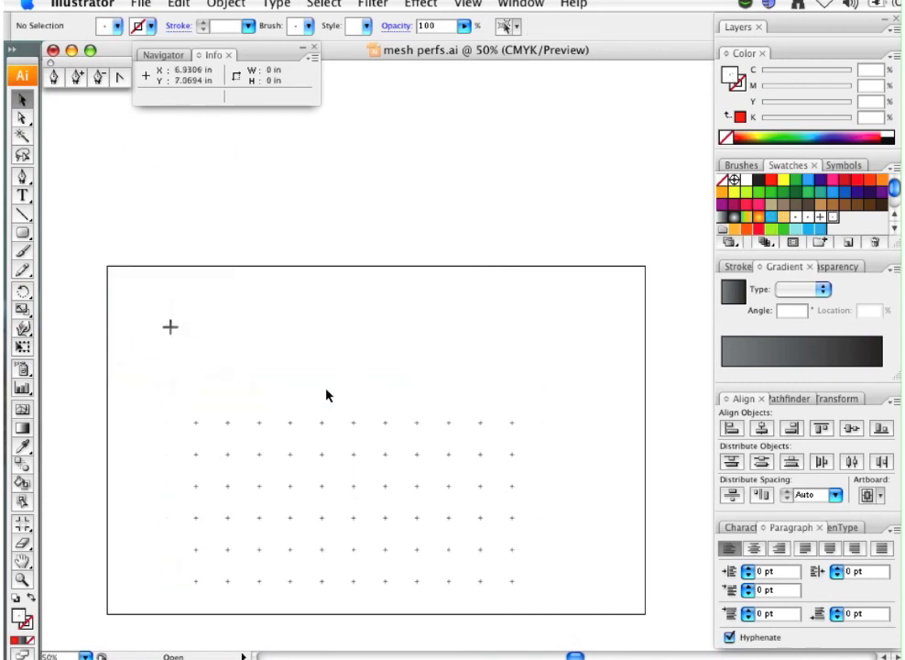
key(ctrl+space)
drag(113, 291, 628, 607)
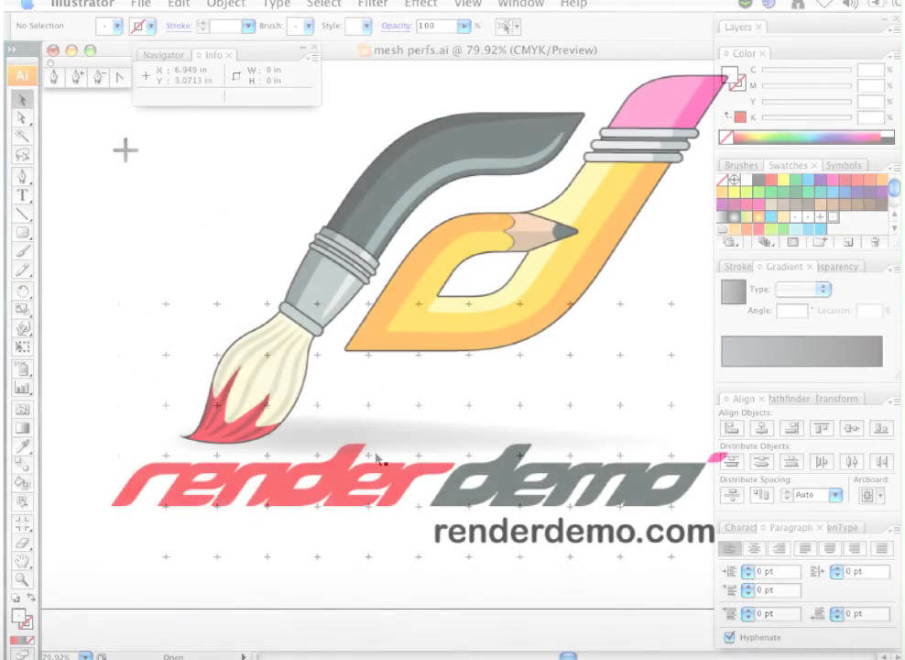